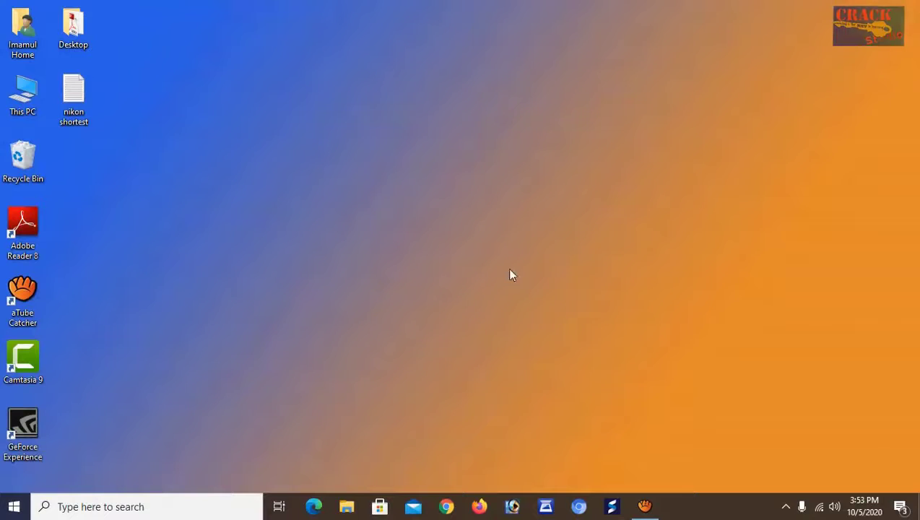
- Refresh the desktop and check the computer's Wi-Fi connection status
right_click(638, 168)
left_click(658, 208)
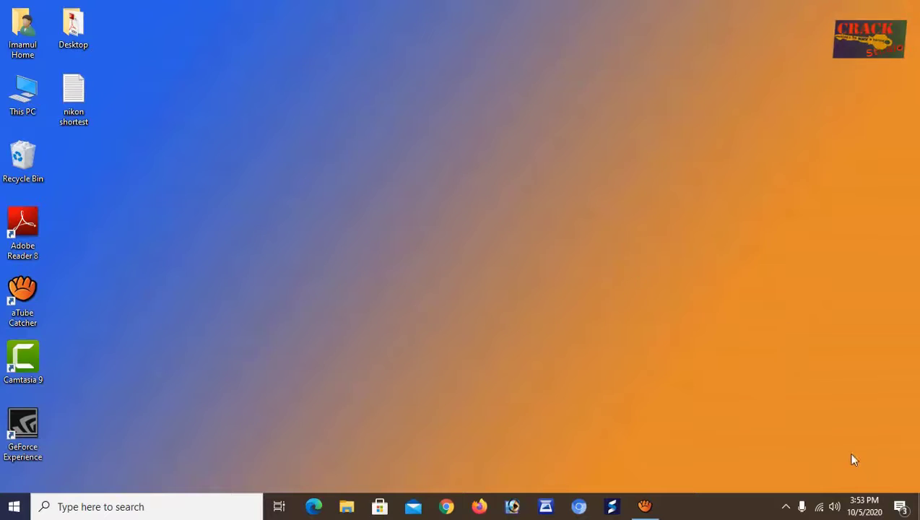
left_click(820, 508)
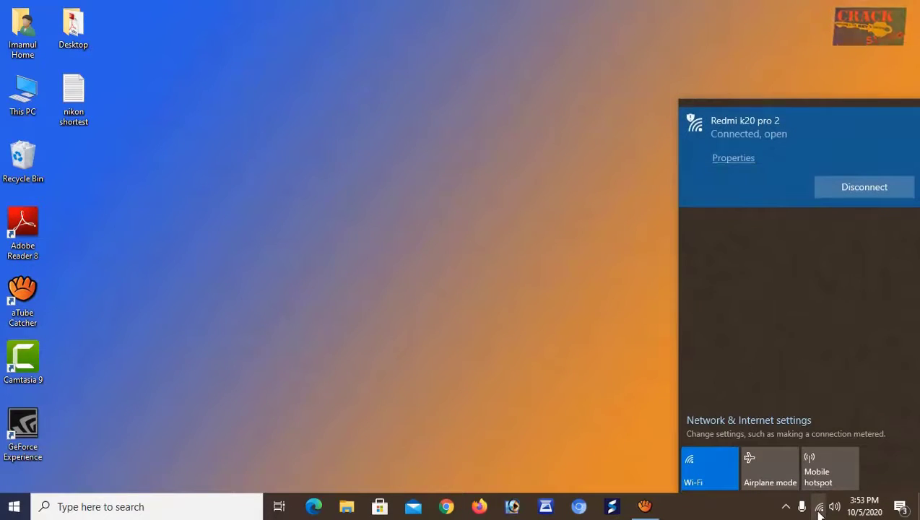
left_click(818, 509)
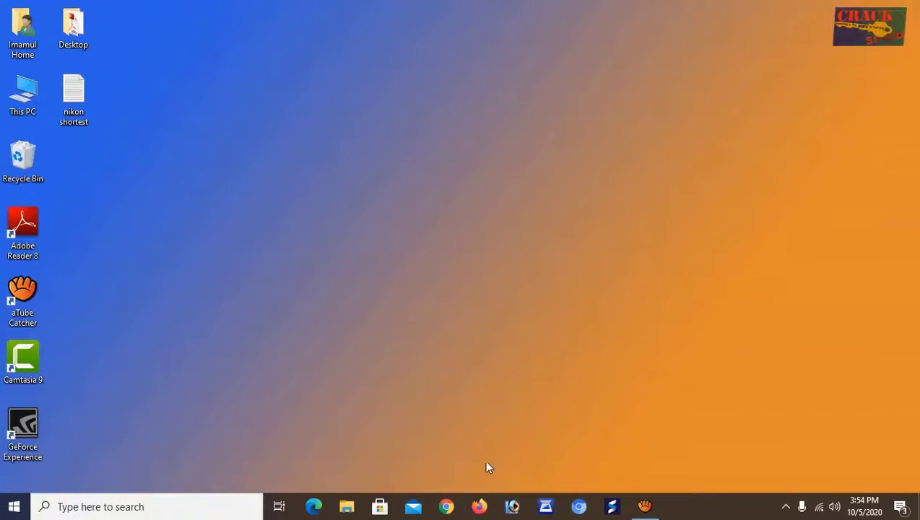
left_click(445, 508)
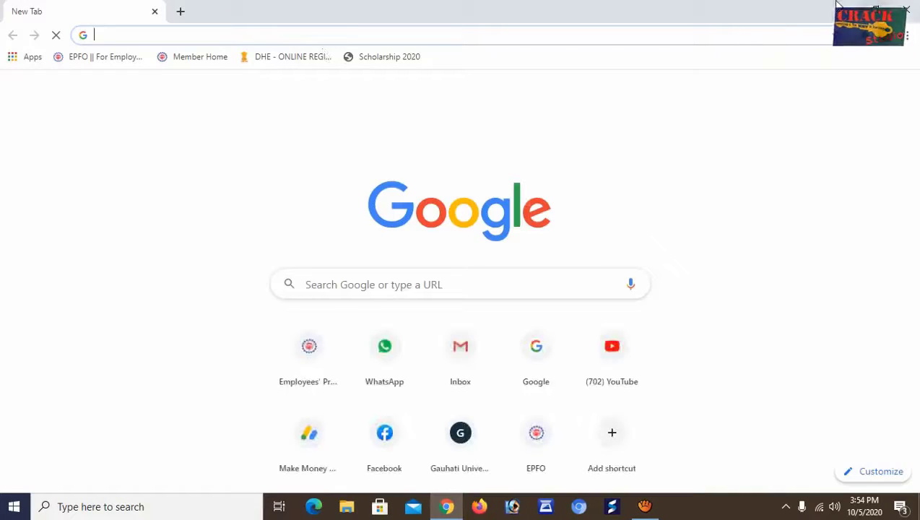
left_click(834, 5)
double_click(83, 111)
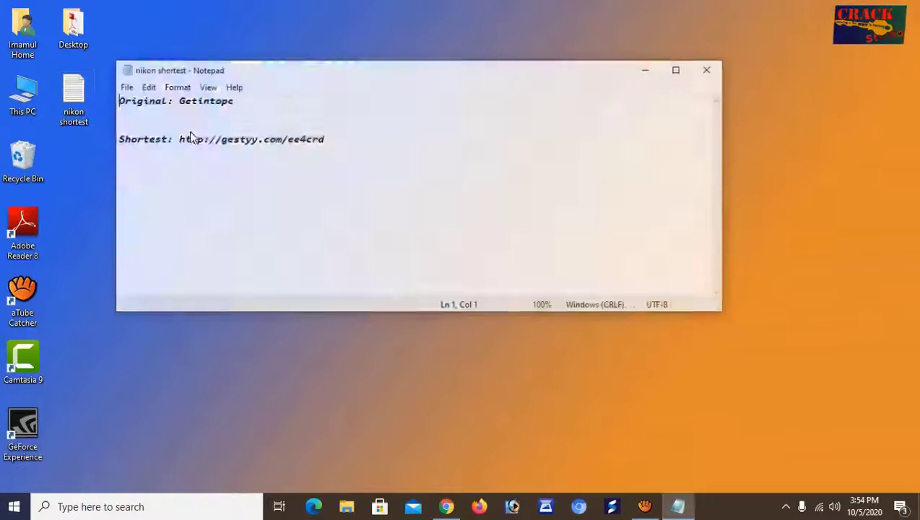
double_click(275, 137)
right_click(276, 137)
left_click(415, 180)
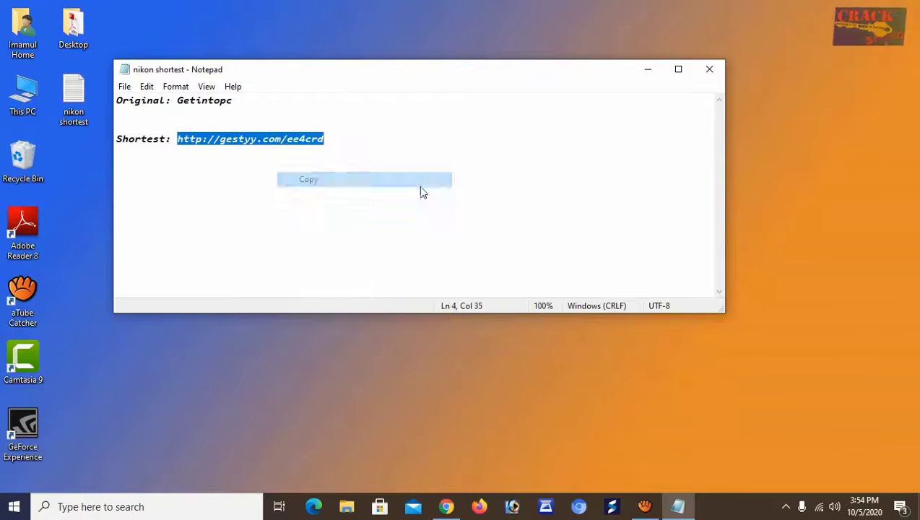
left_click(709, 70)
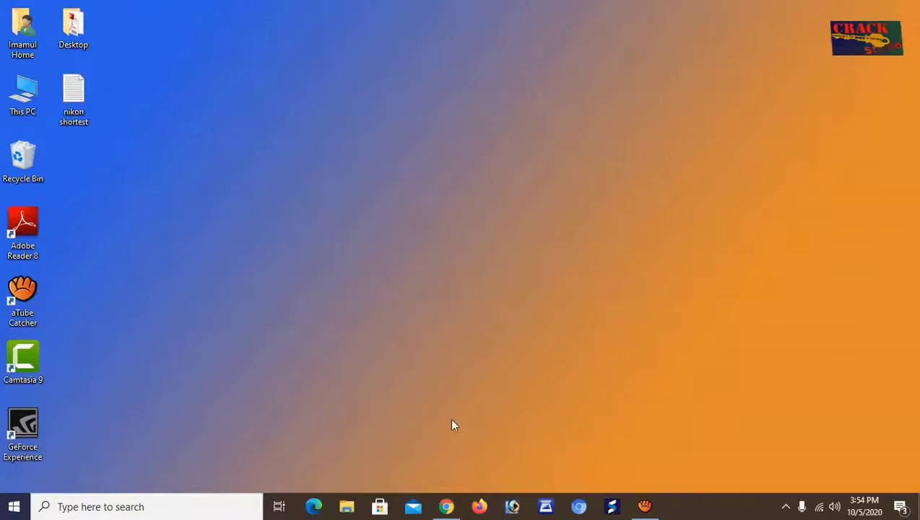
- Open the copied gestyy.com/ee4crd link in Google Chrome
left_click(446, 506)
right_click(278, 36)
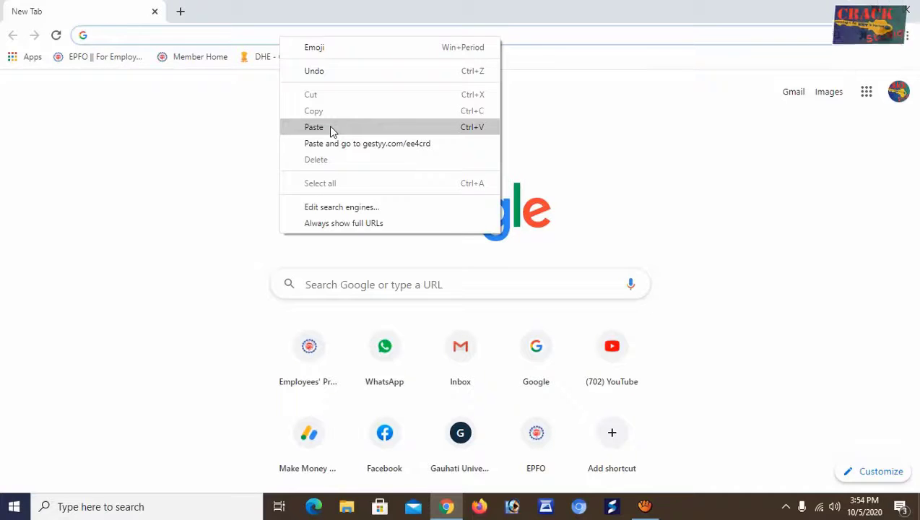
left_click(314, 127)
key("Return")
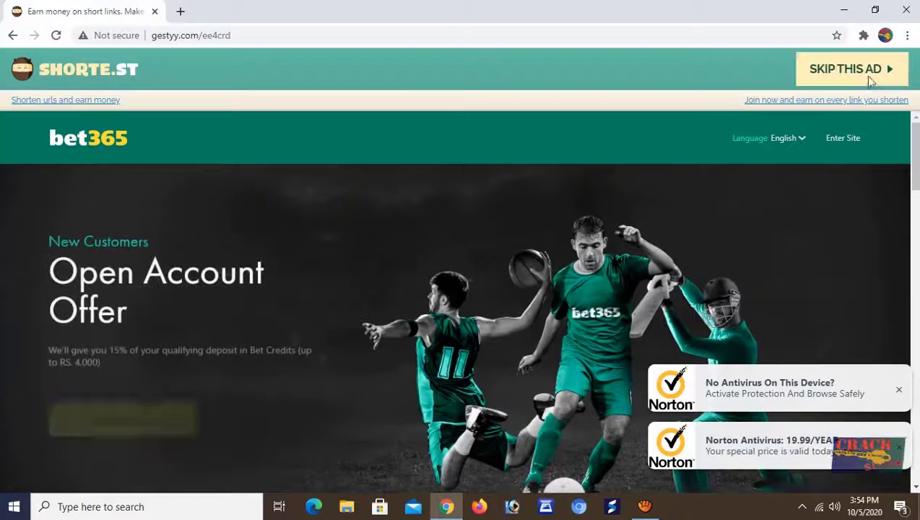
- Skip the Shorte.st ad and close every pop-up ad to reach the Nikon Camera Control Pro 2020 download page
left_click(865, 70)
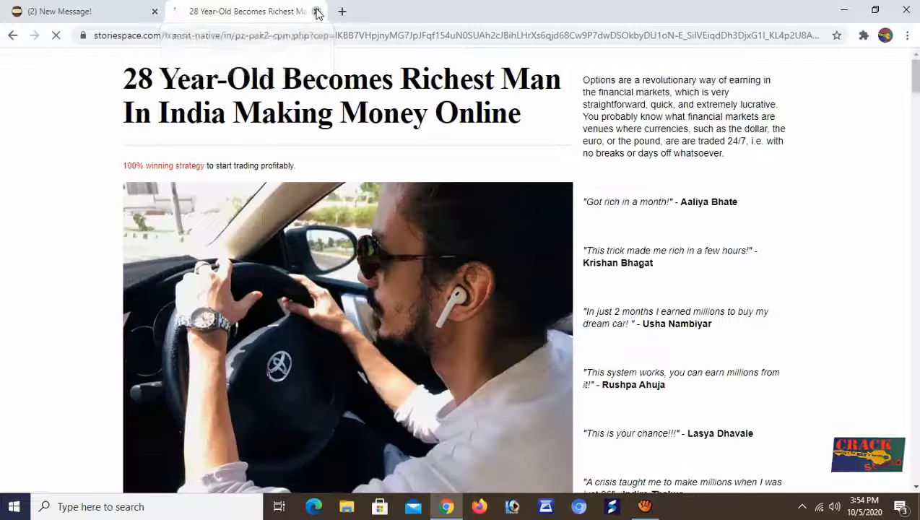
left_click(316, 12)
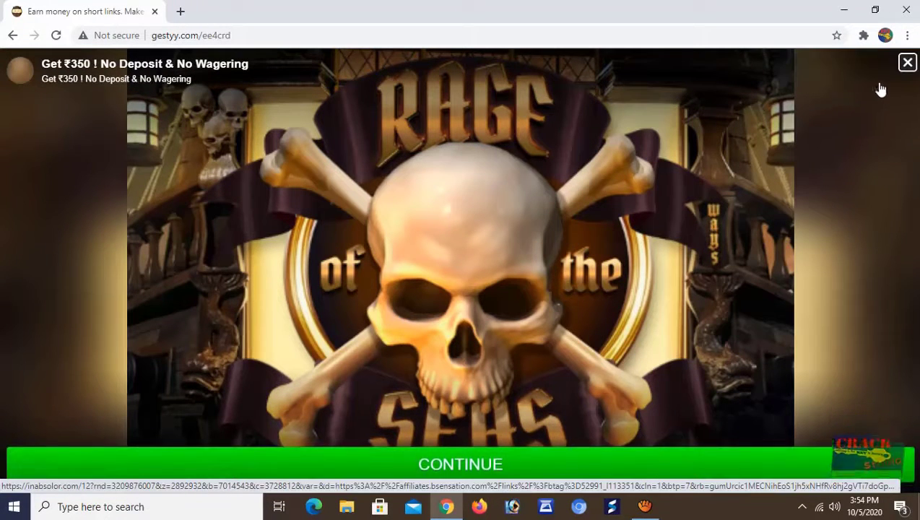
left_click(907, 64)
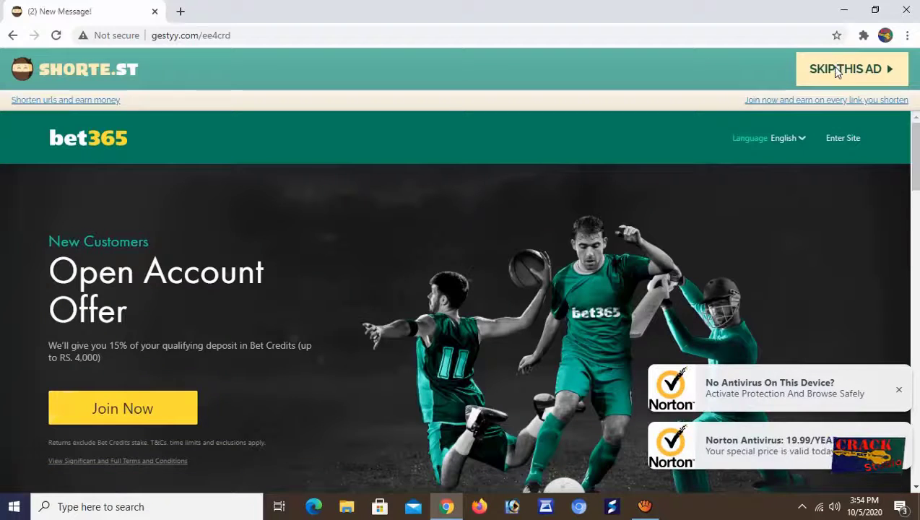
left_click(844, 69)
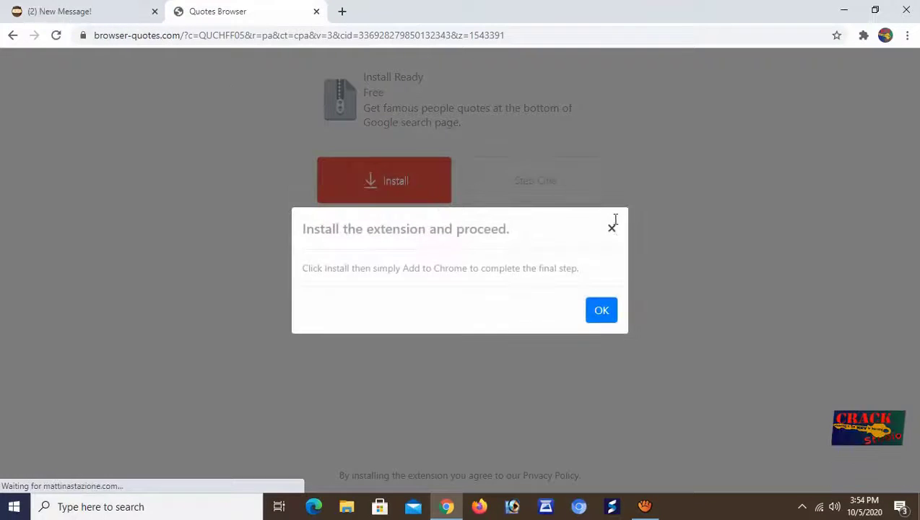
left_click(612, 228)
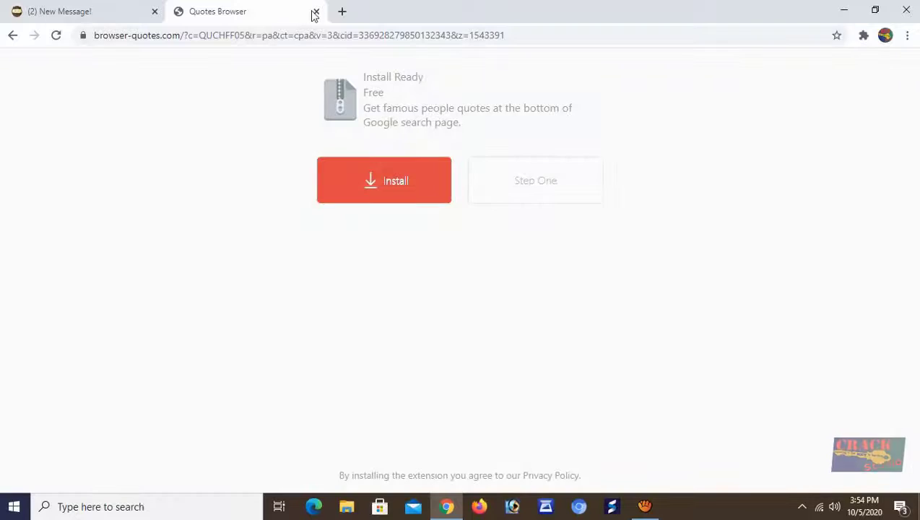
left_click(315, 12)
left_click(834, 74)
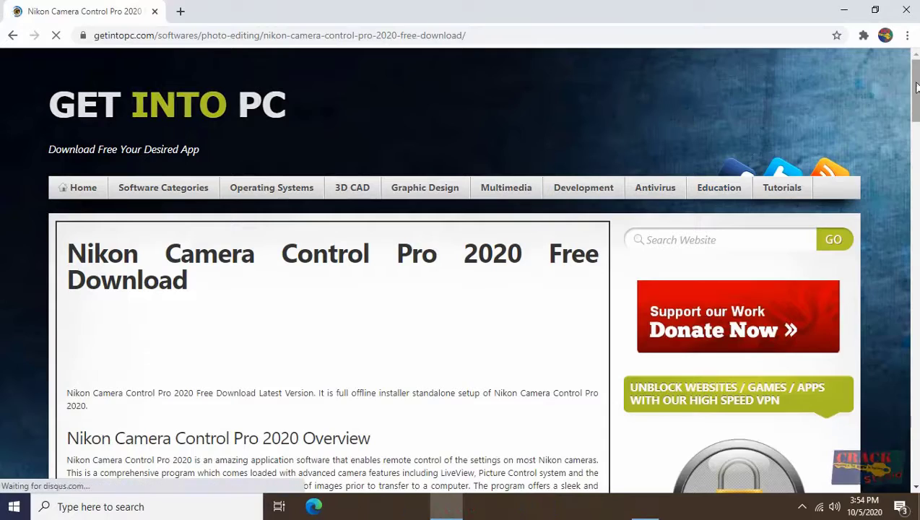
- Start downloading the full setup v2.32.0 of Nikon Camera Control Pro 2020 from the Get Into PC page
left_click_drag(916, 107, 916, 381)
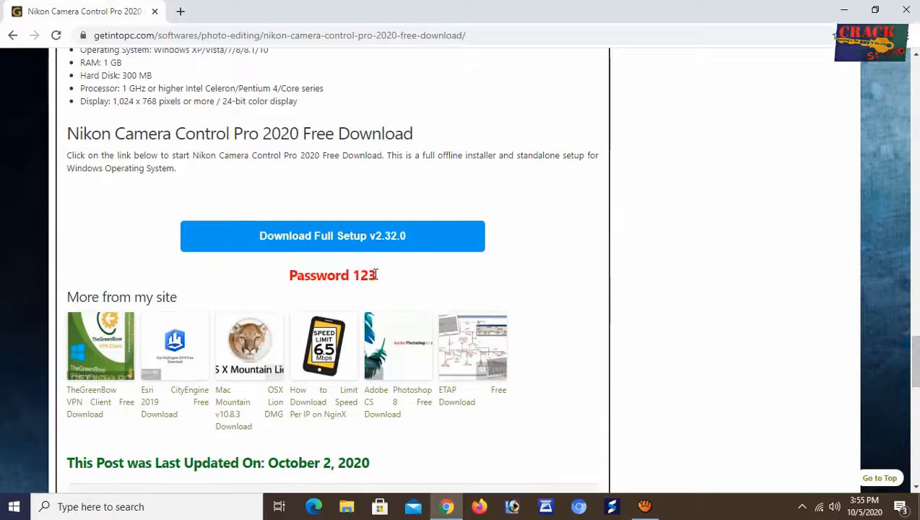
left_click(324, 240)
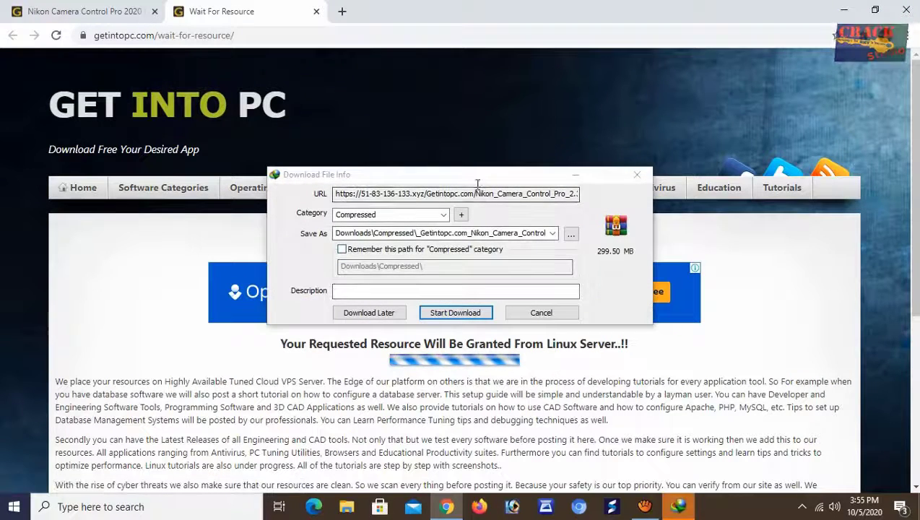
left_click_drag(477, 185, 475, 234)
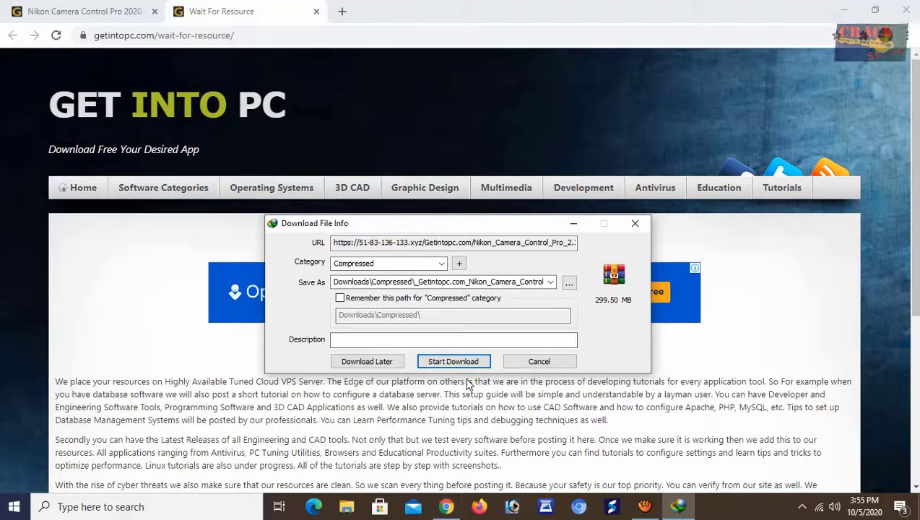
left_click(453, 361)
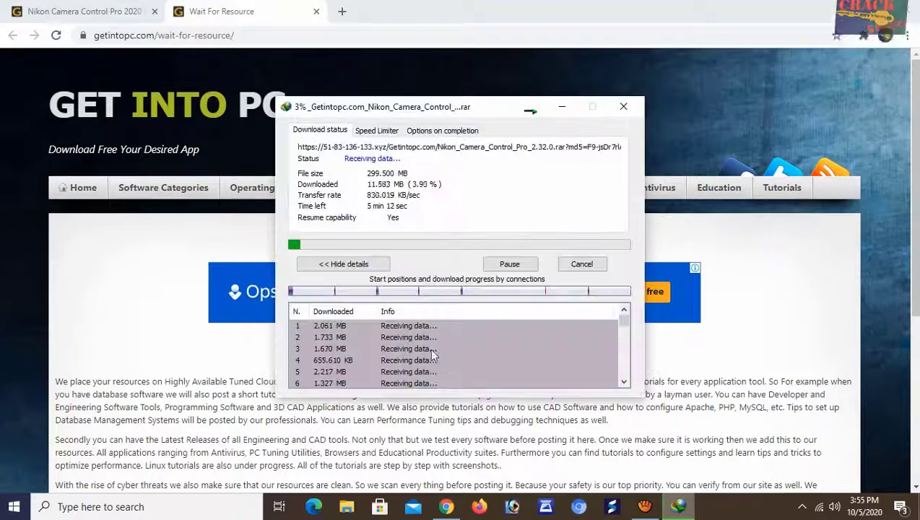
- Pause the setup download and minimise the download and browser windows
left_click(506, 264)
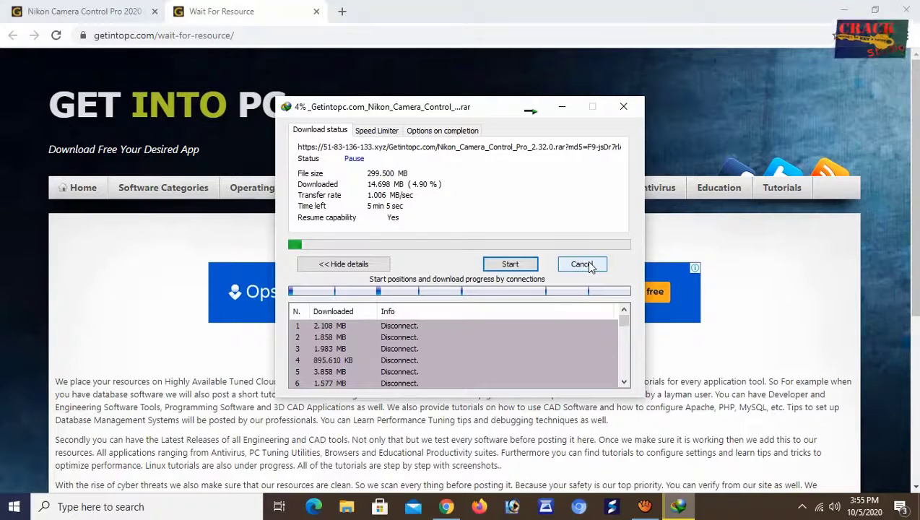
left_click(562, 107)
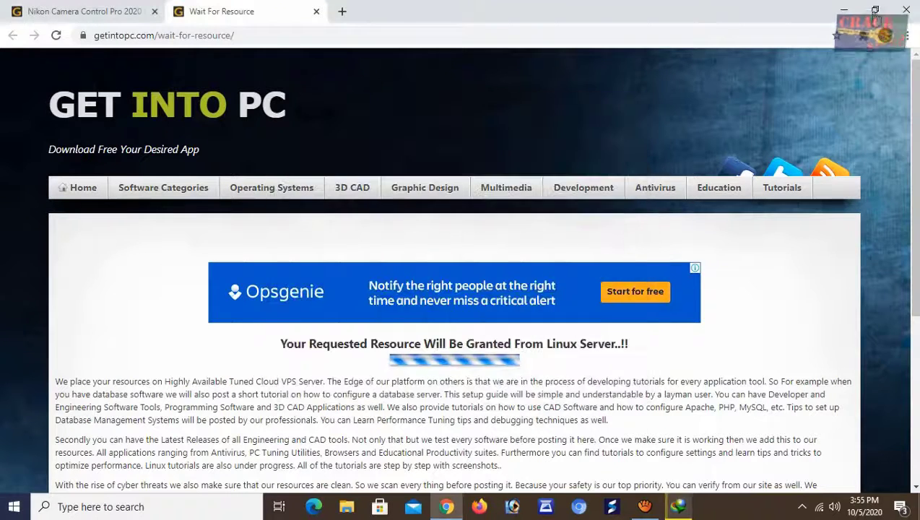
left_click(848, 7)
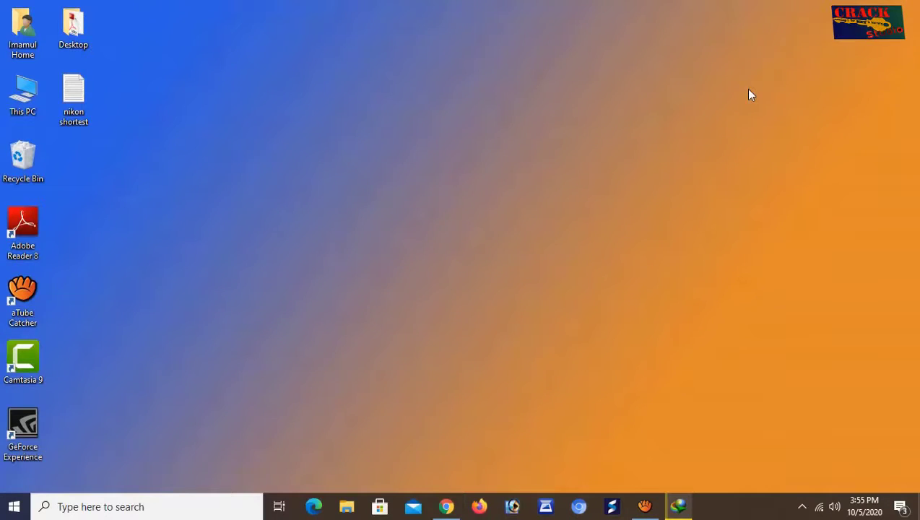
- Copy the Nikon Camera Control Pro archive from Local Disk (D:) to the desktop
right_click(414, 140)
left_click(453, 180)
double_click(23, 93)
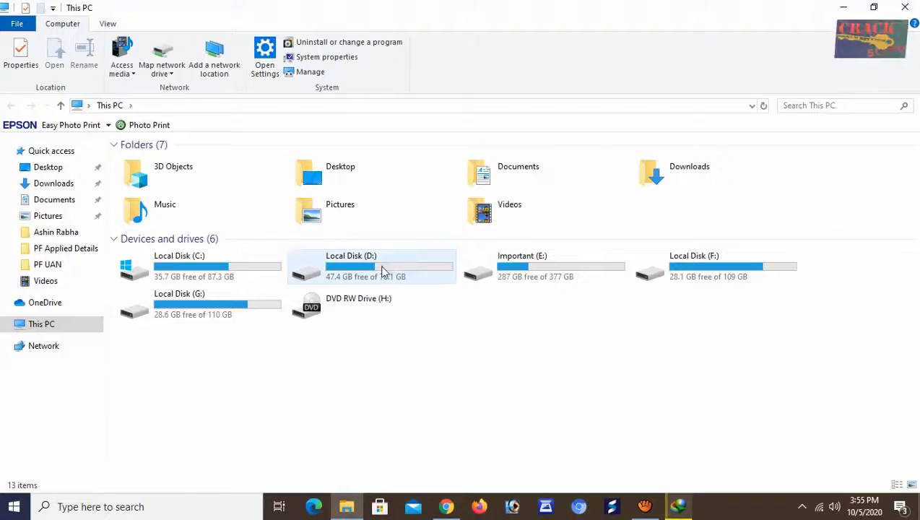
double_click(384, 271)
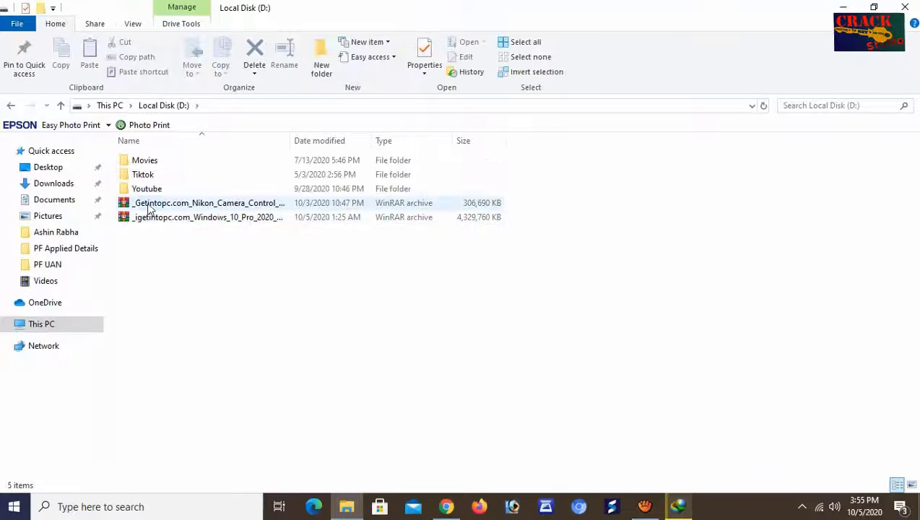
right_click(148, 204)
left_click(191, 413)
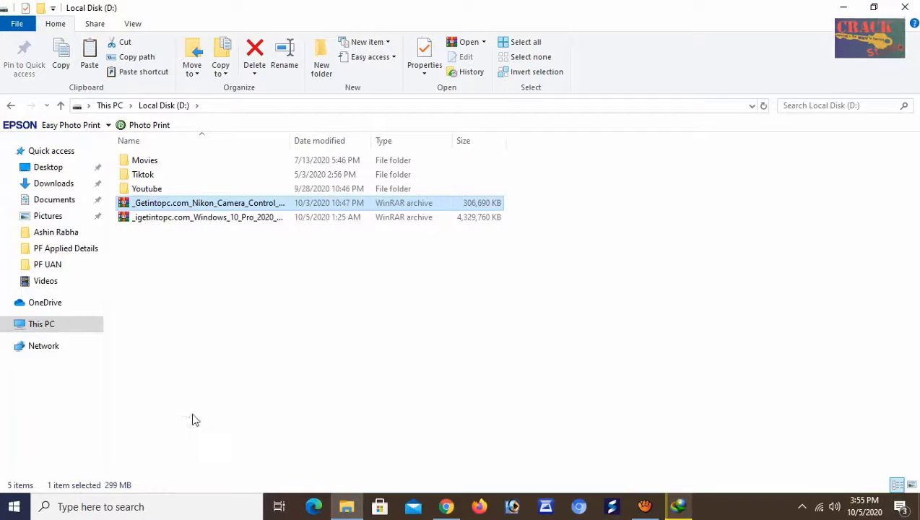
left_click(902, 7)
right_click(187, 154)
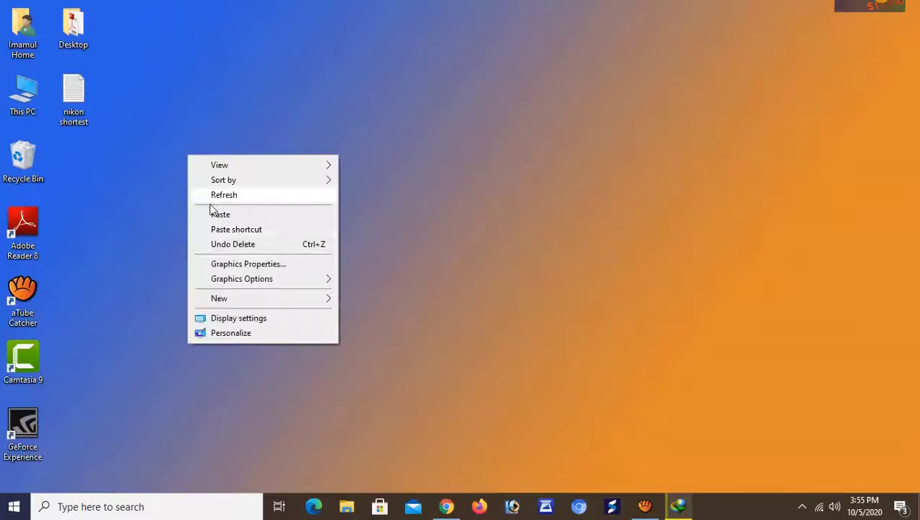
left_click(224, 214)
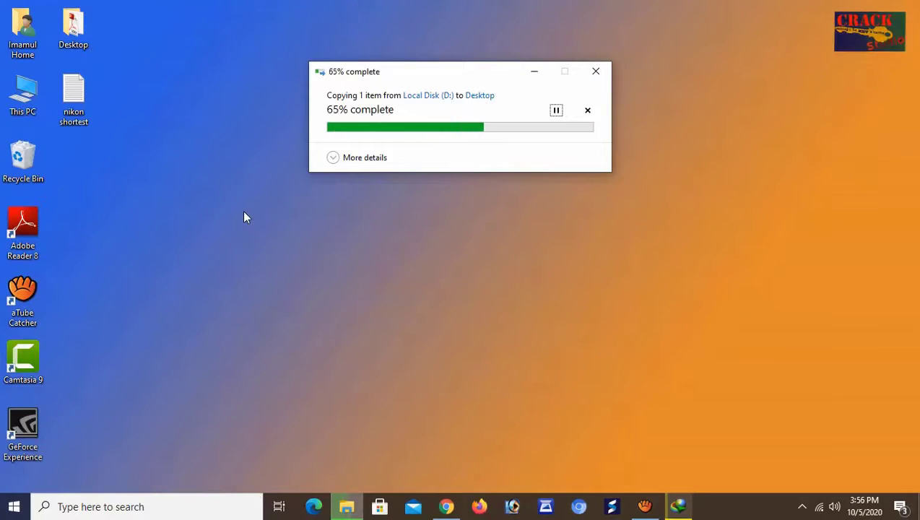
- Search Google for winrar in a new Chrome tab, point out the official WinRAR download result, and minimise the browser
left_click(445, 506)
left_click(343, 11)
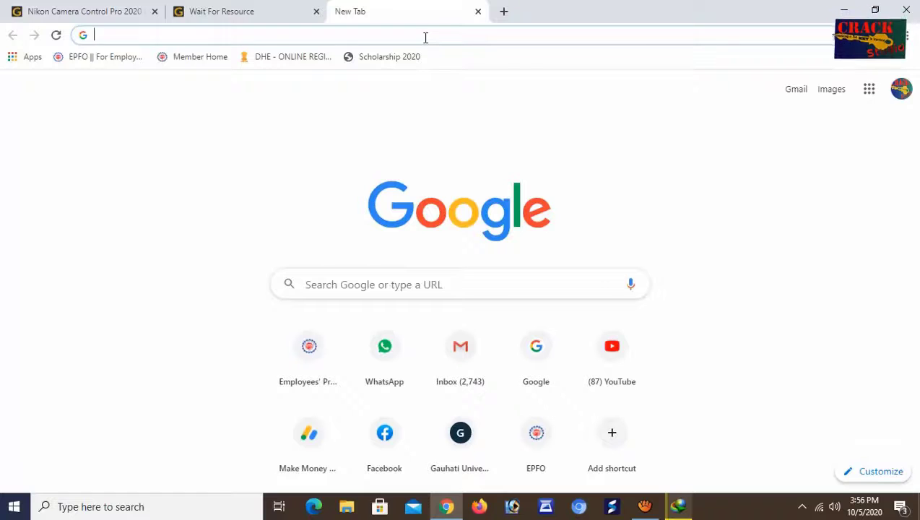
left_click(472, 278)
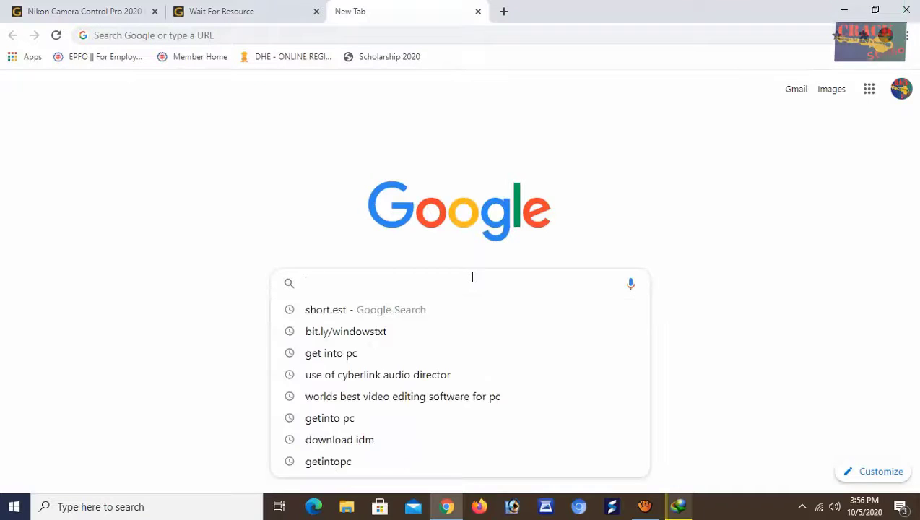
type("winrar")
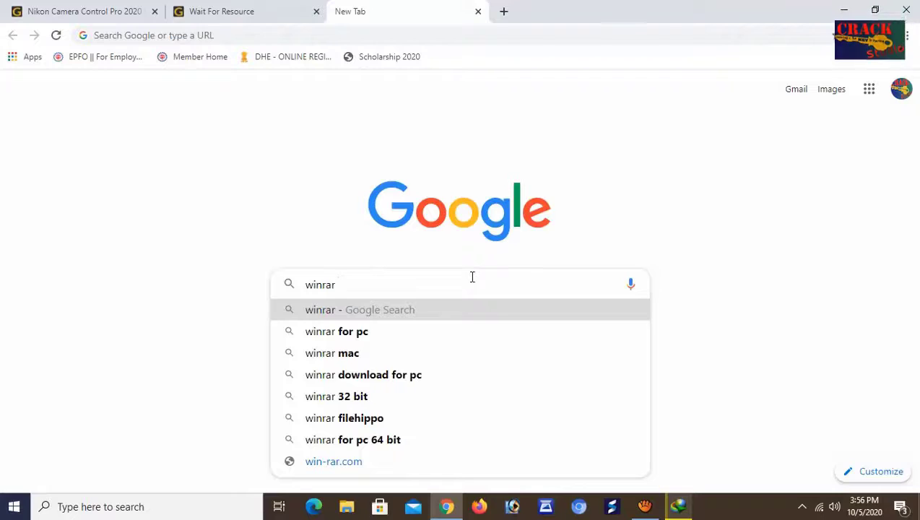
key("Return")
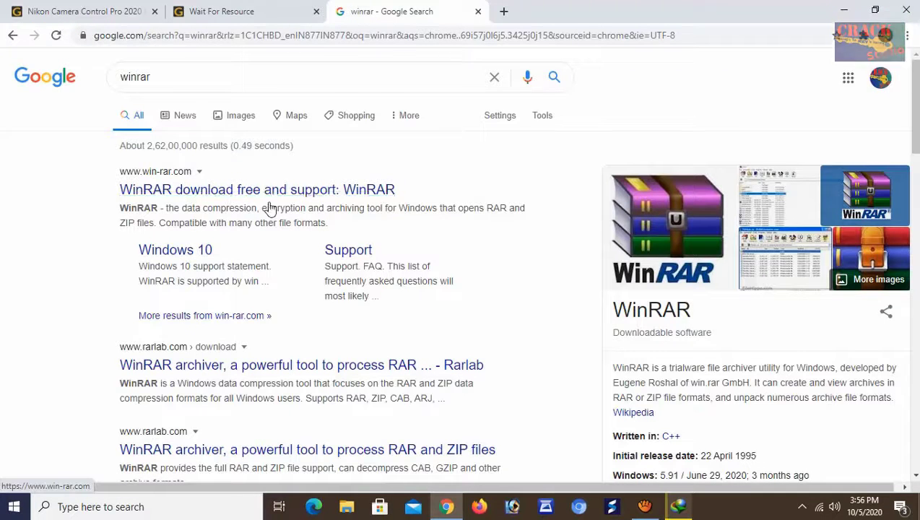
left_click(353, 189)
left_click(844, 10)
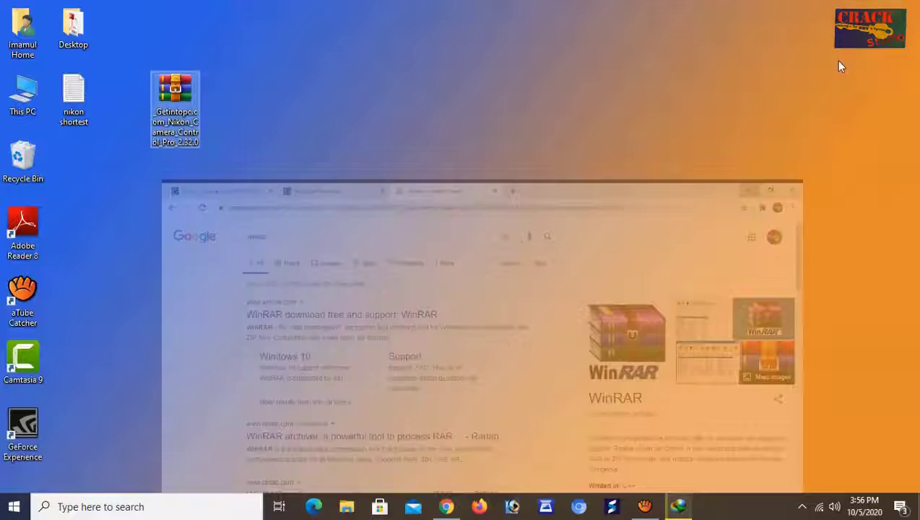
- Move the Nikon archive below the nikon shortest file and extract it into its own desktop folder, entering the archive password
left_click_drag(175, 108, 73, 176)
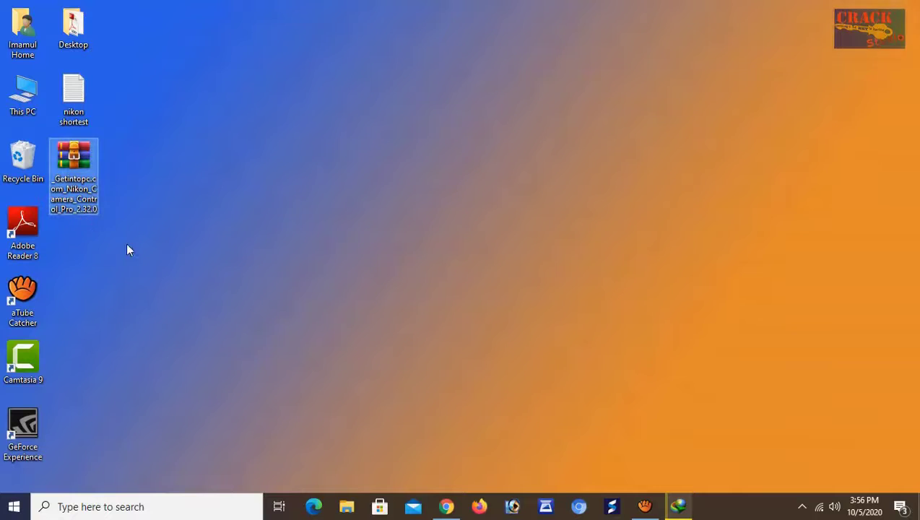
left_click(78, 189)
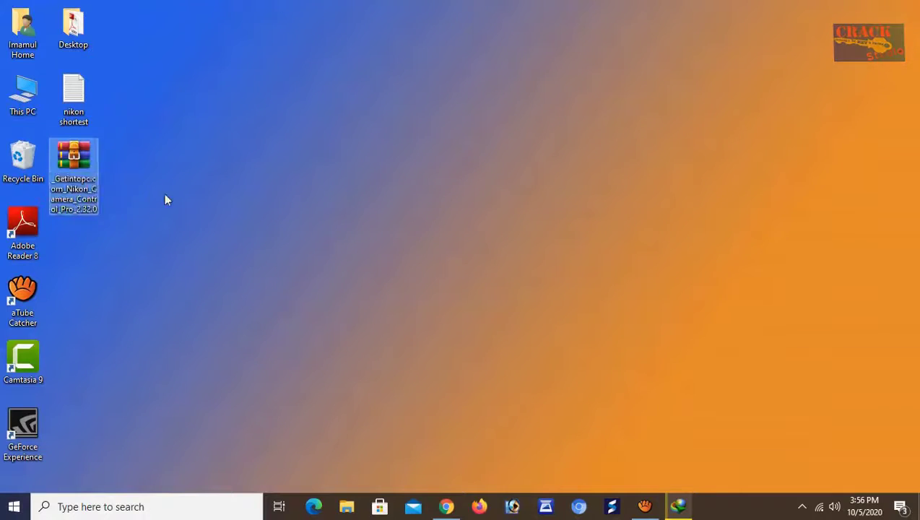
right_click(85, 143)
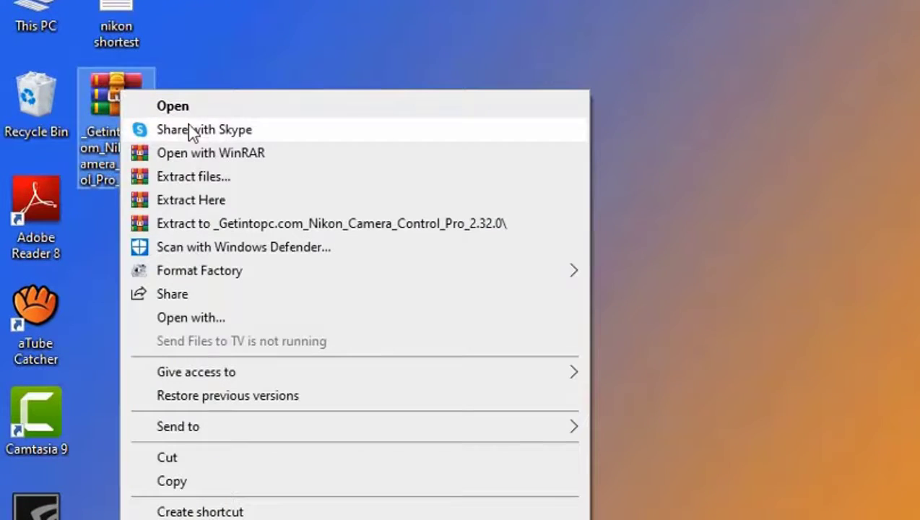
left_click(224, 185)
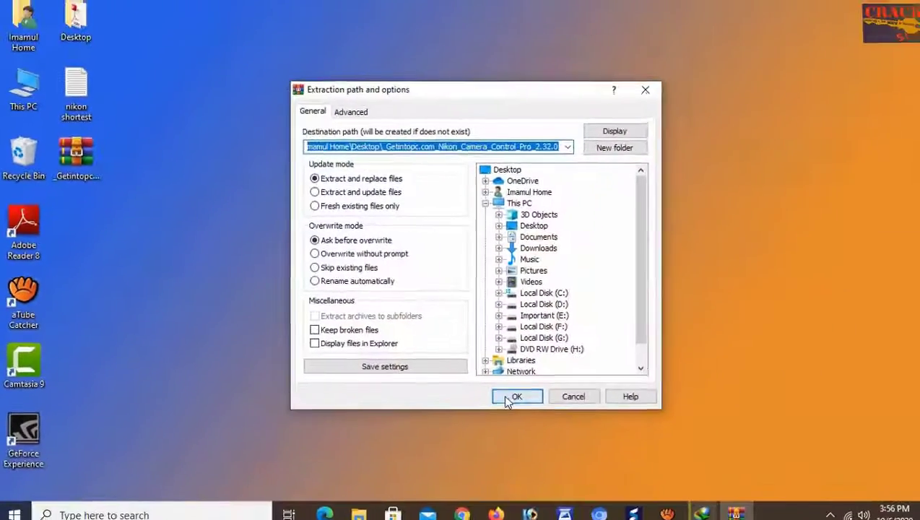
left_click(514, 397)
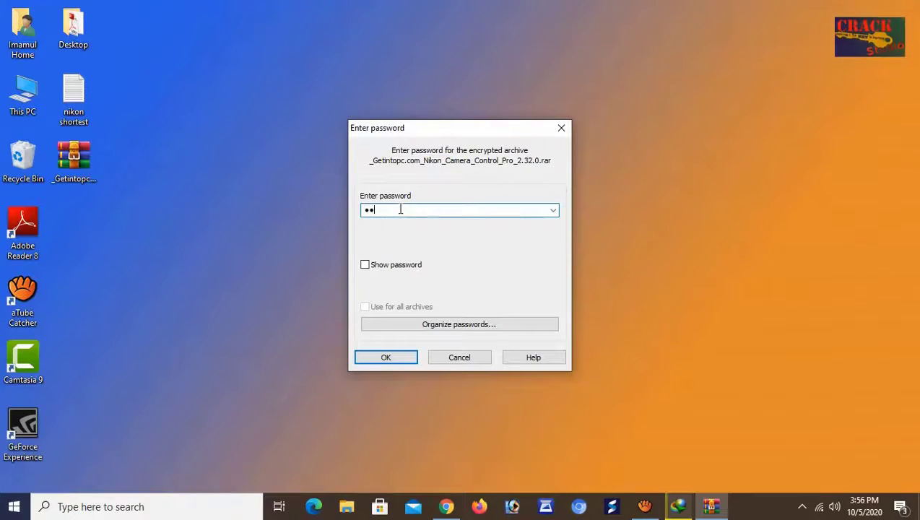
left_click(399, 360)
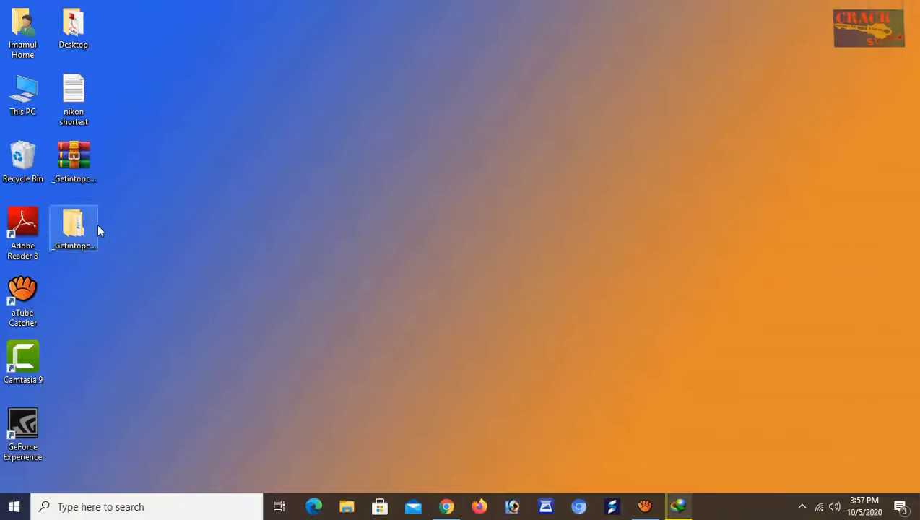
- Look through the extracted Nikon_Camera_Control_Pro_2.32.0 folder, viewing the key file in Serials and the contents of Setup
double_click(96, 224)
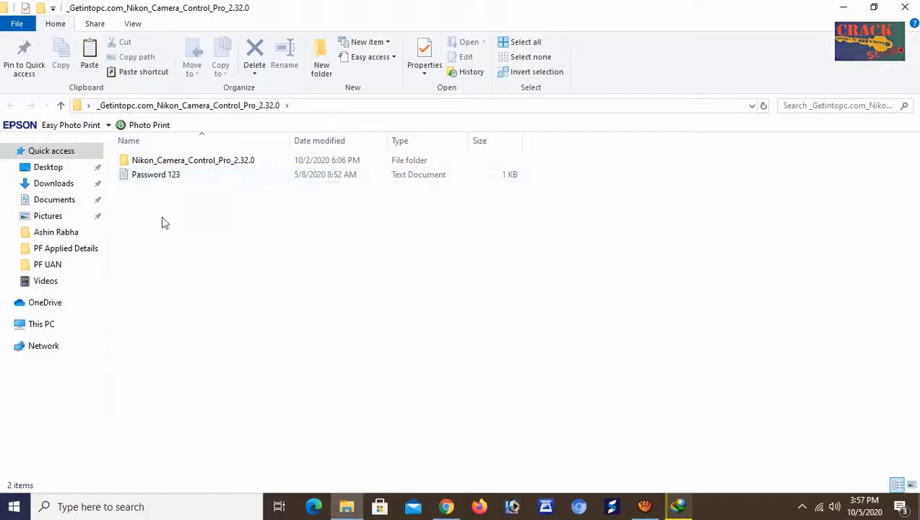
left_click_drag(161, 220, 220, 152)
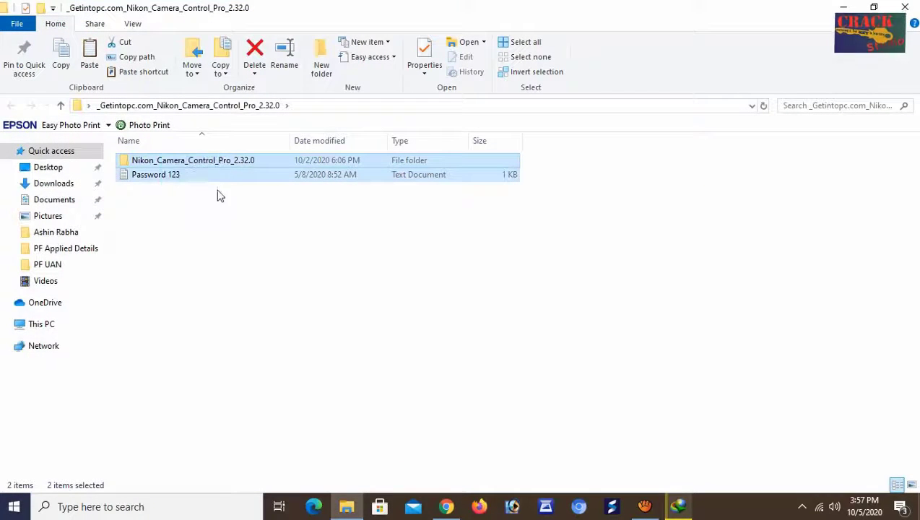
double_click(169, 161)
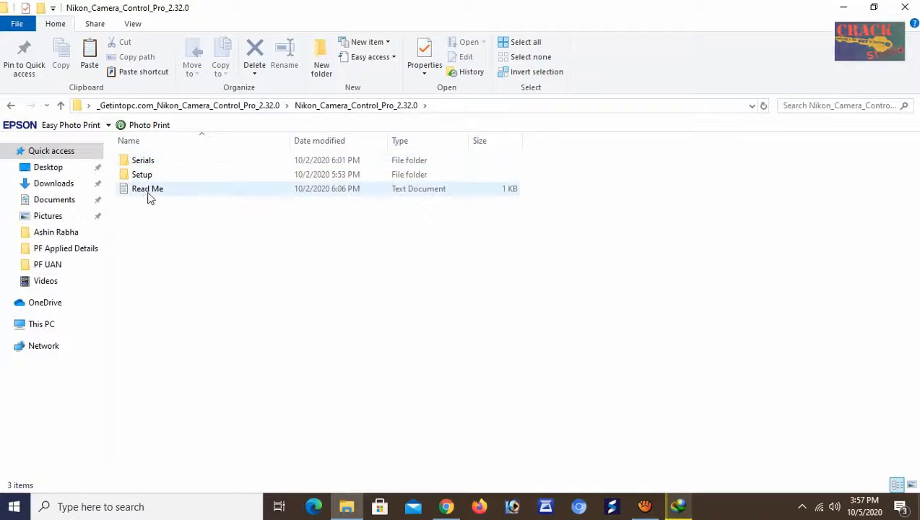
left_click(149, 196)
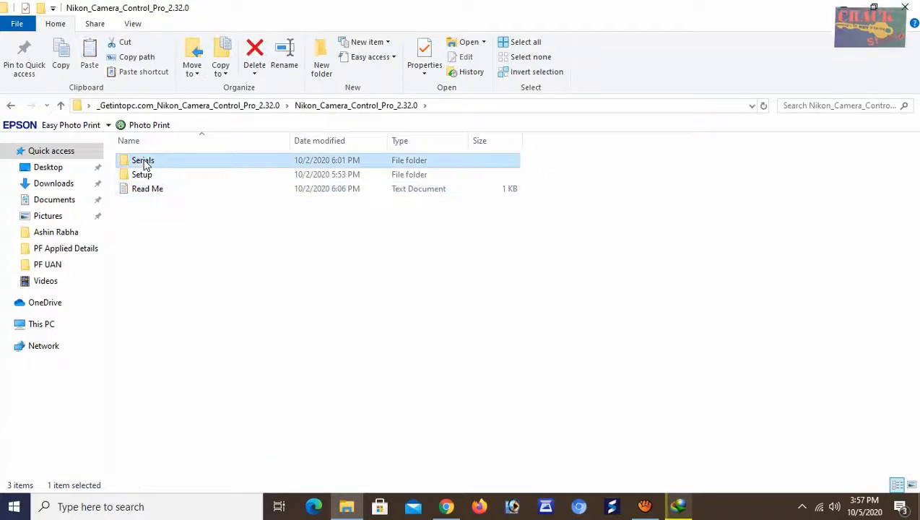
double_click(143, 165)
double_click(154, 164)
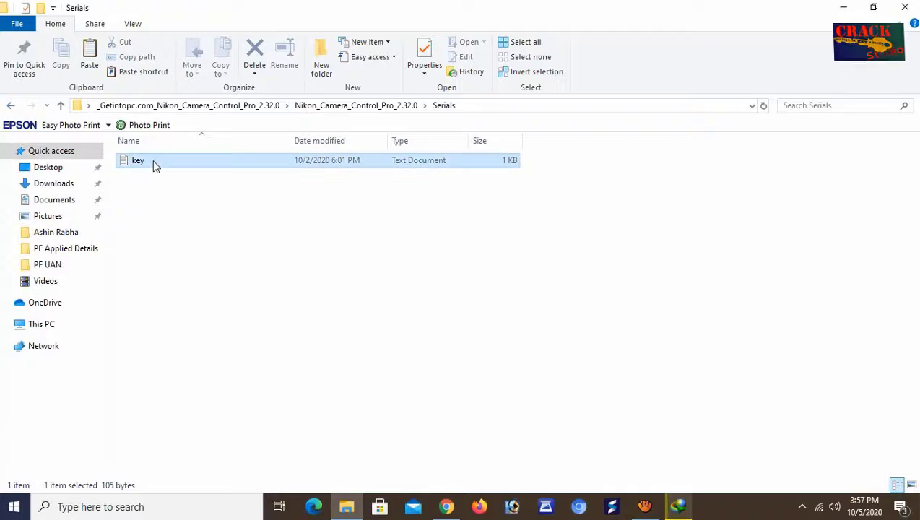
left_click(714, 69)
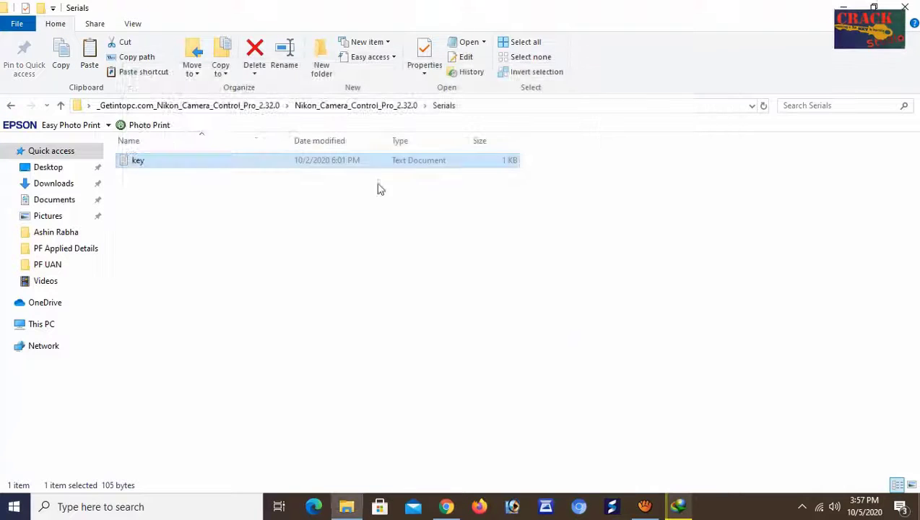
left_click(11, 105)
double_click(134, 177)
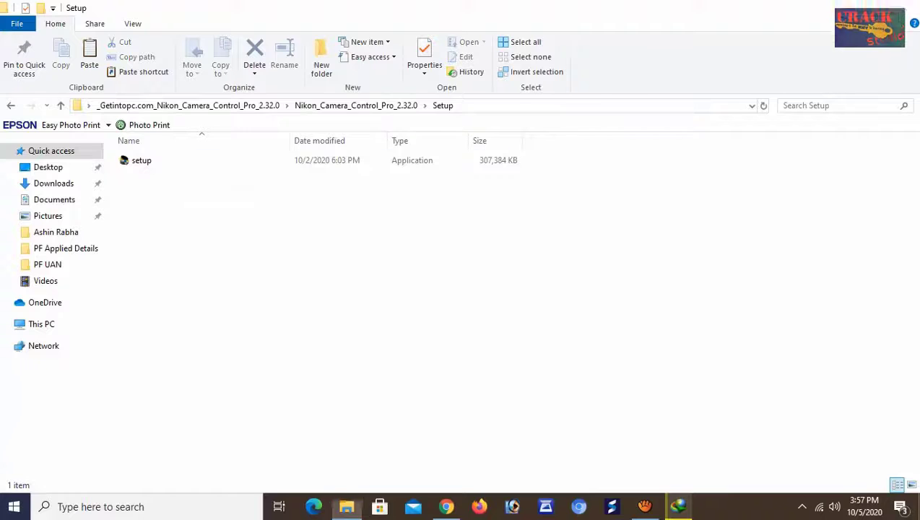
- Show the desktop and disconnect the computer from the Redmi k20 pro 2 Wi-Fi network
key("super+d")
left_click(821, 509)
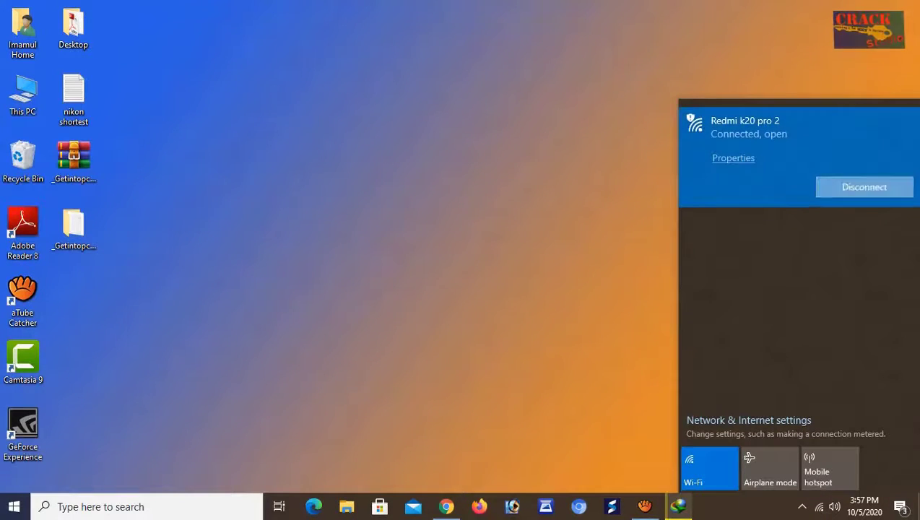
left_click(864, 187)
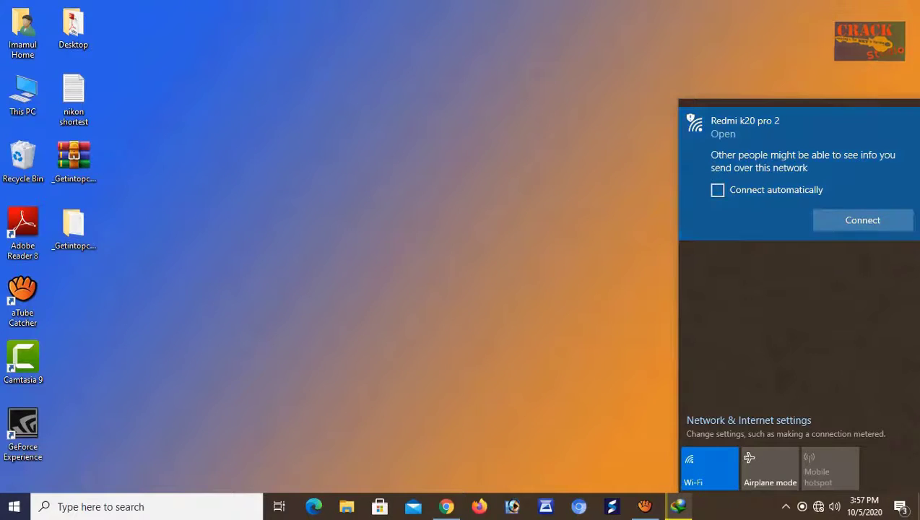
left_click(369, 173)
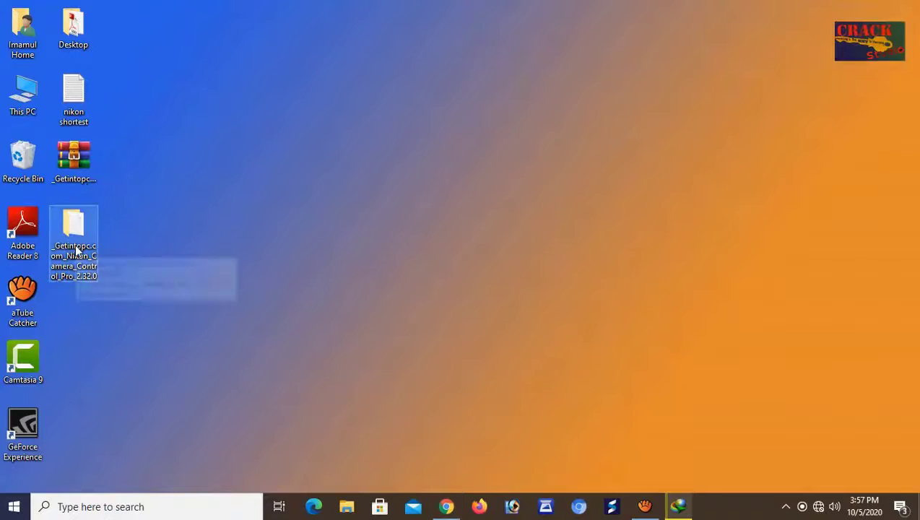
- Run the setup application from the Setup folder of the extracted files and allow it to make changes
double_click(74, 231)
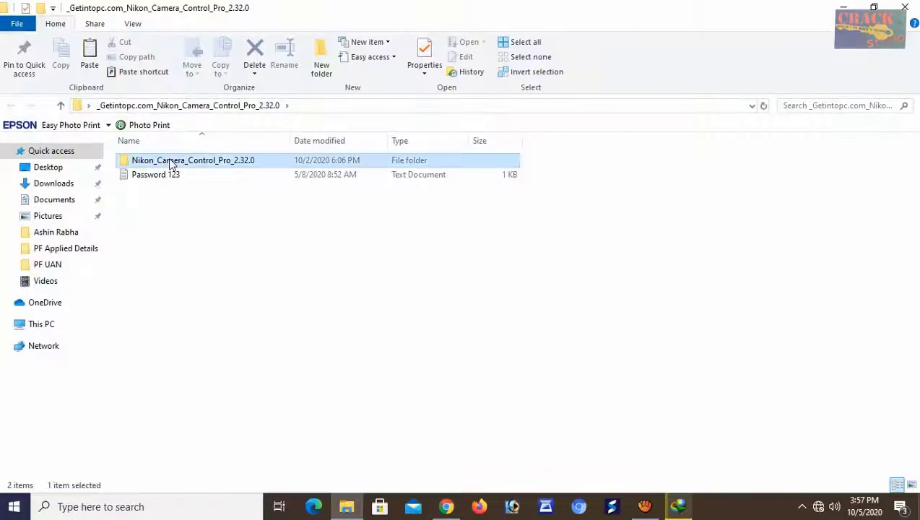
double_click(163, 164)
double_click(154, 174)
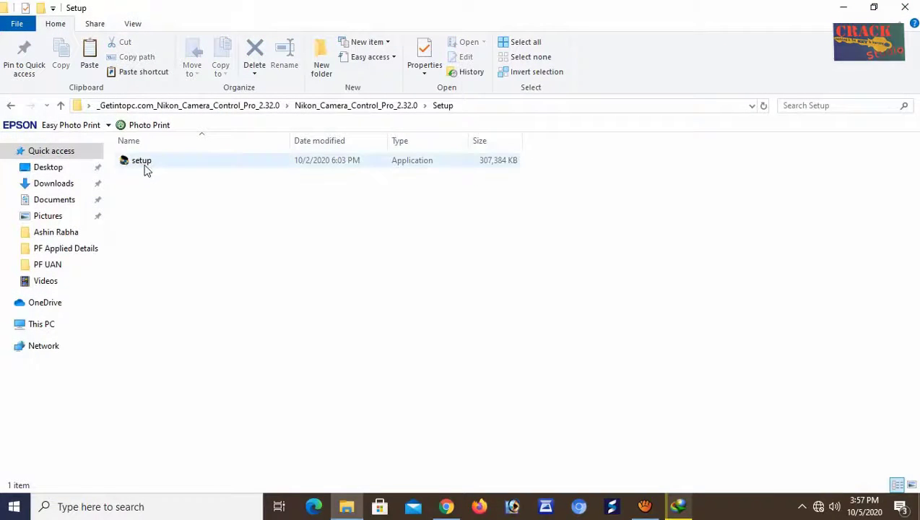
left_click(145, 169)
double_click(144, 163)
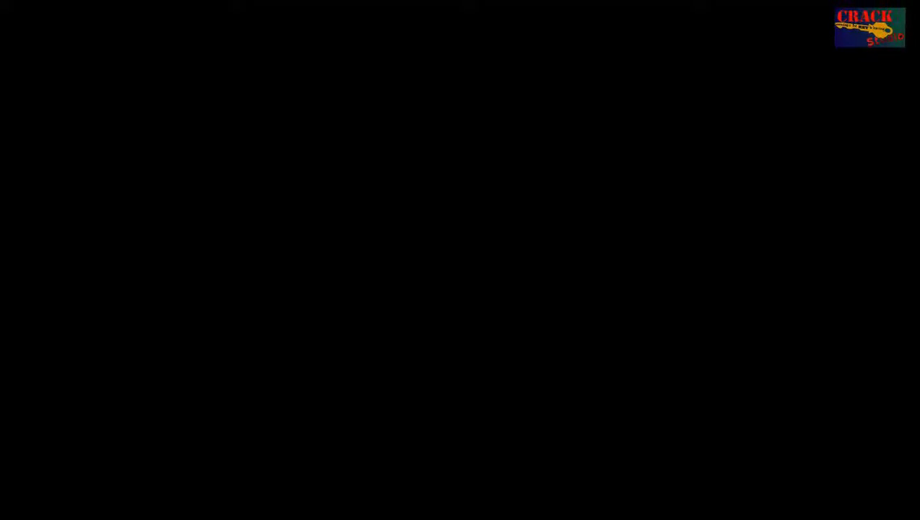
key("alt+y")
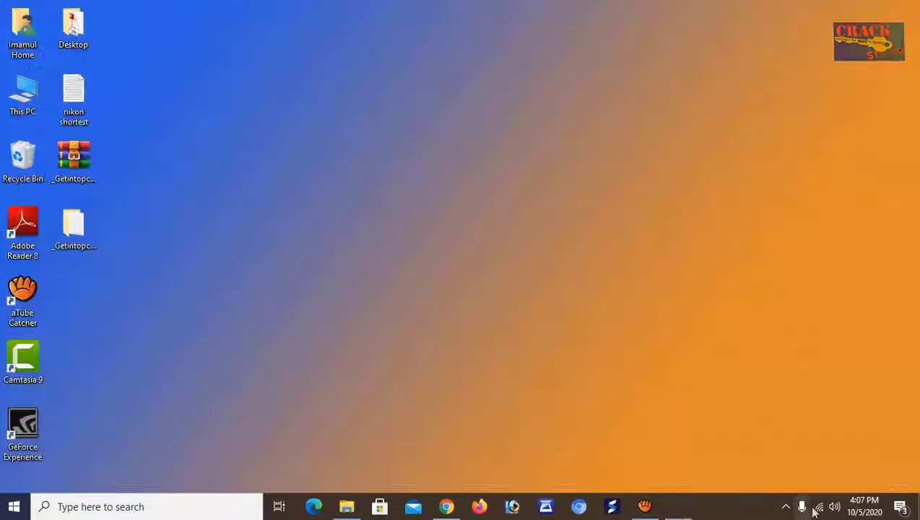
- Choose English as the Nikon installer's language and continue
key("alt+Down")
key("Return")
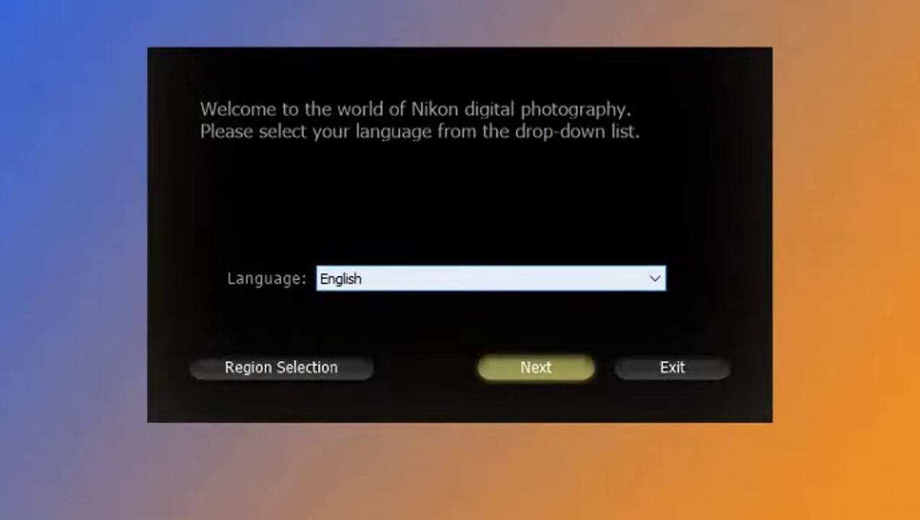
key("Return")
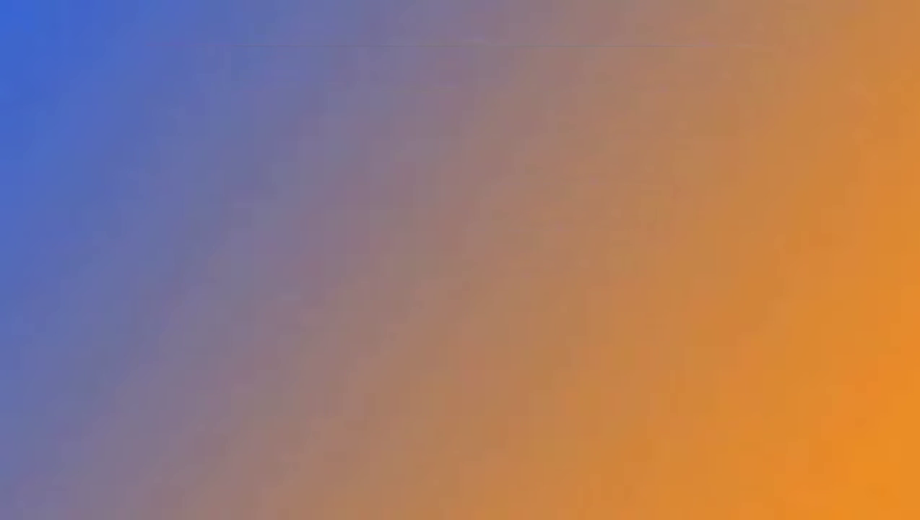
- Choose Europe as the region in the Nikon installer and continue
key("alt+Down")
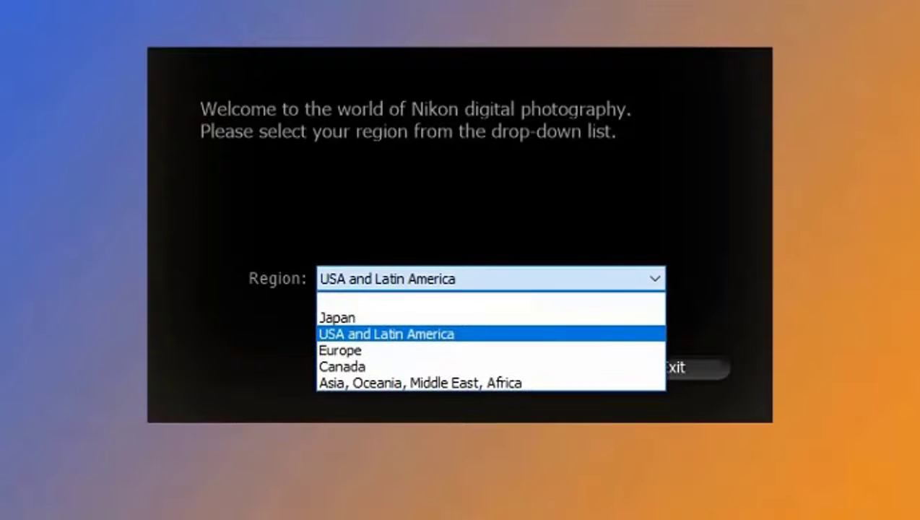
key("Down")
key("Down")
key("Down")
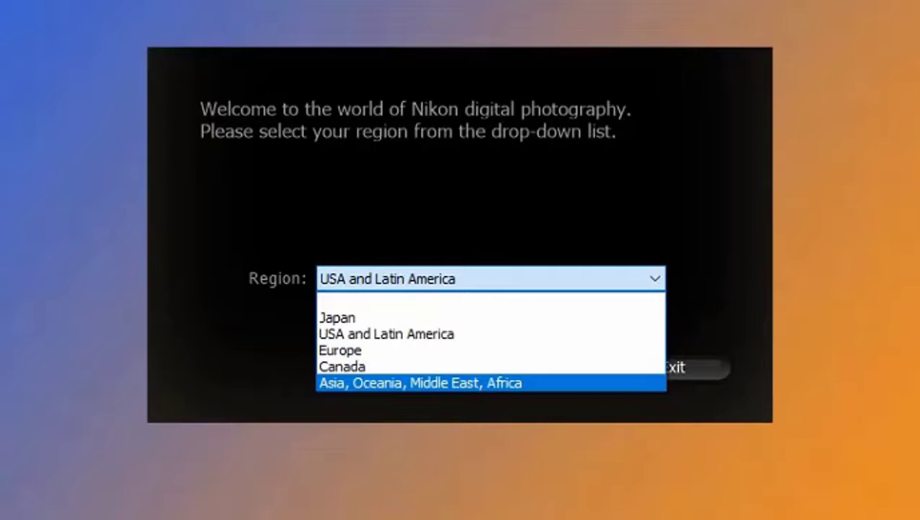
key("Up")
key("Up")
key("Up")
key("Up")
key("Down")
key("Down")
key("Down")
key("Down")
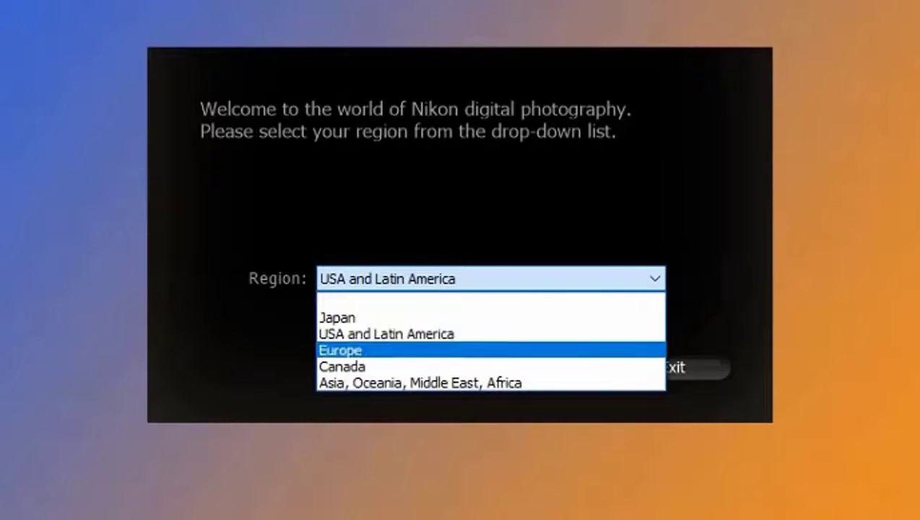
key("Return")
key("Return")
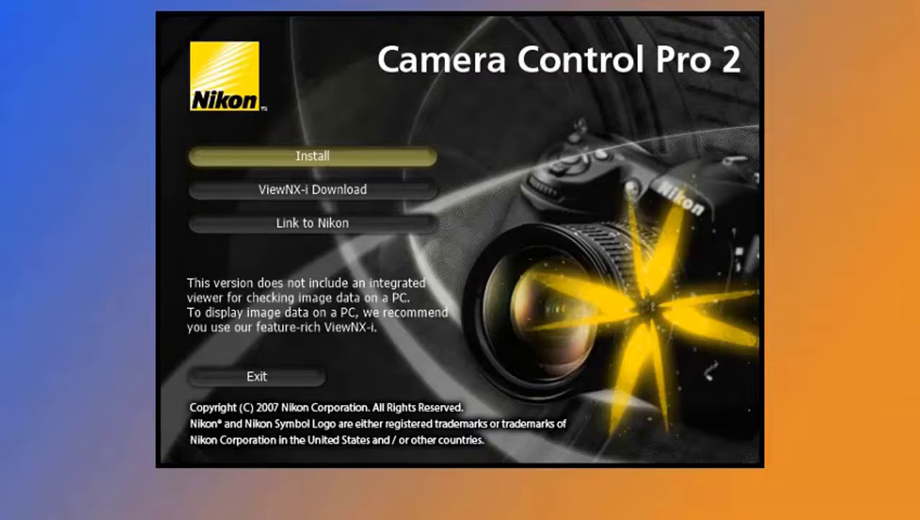
- Start the Camera Control Pro 2 installation, accept the license agreement and continue to the customer information
key("Return")
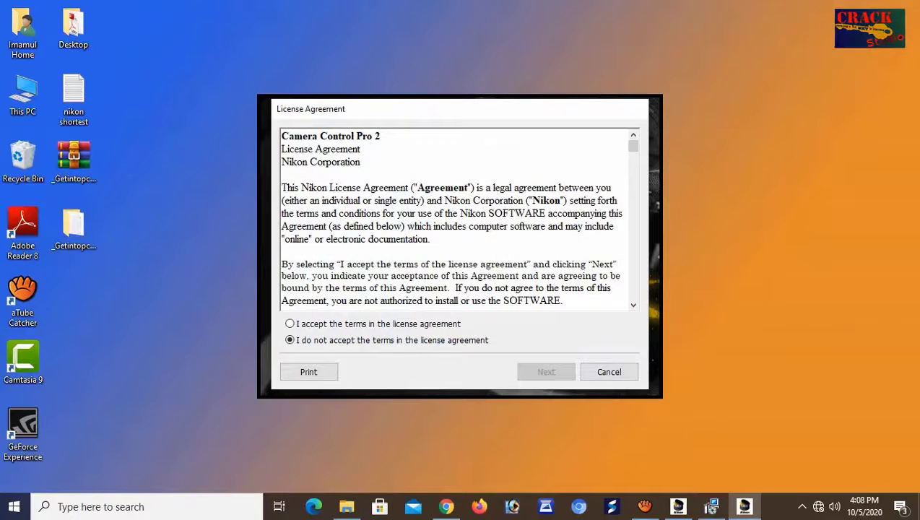
left_click(290, 324)
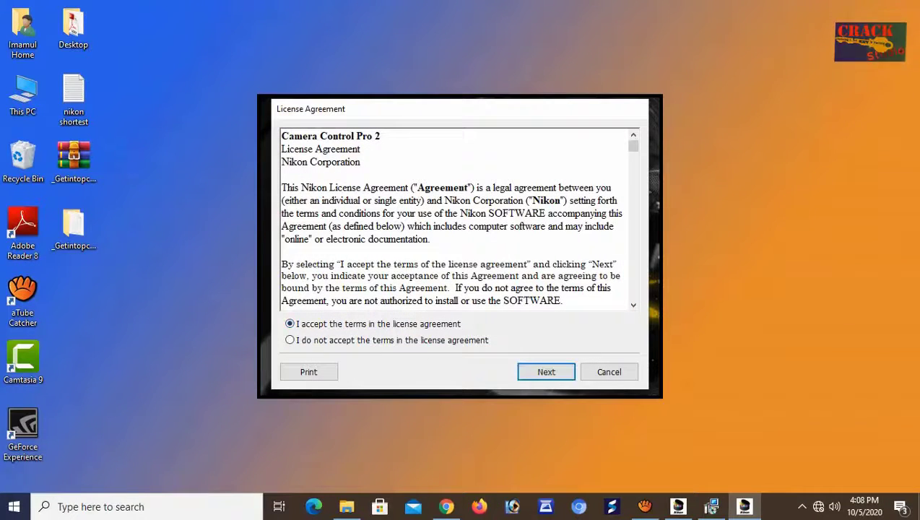
key("Return")
key("Return")
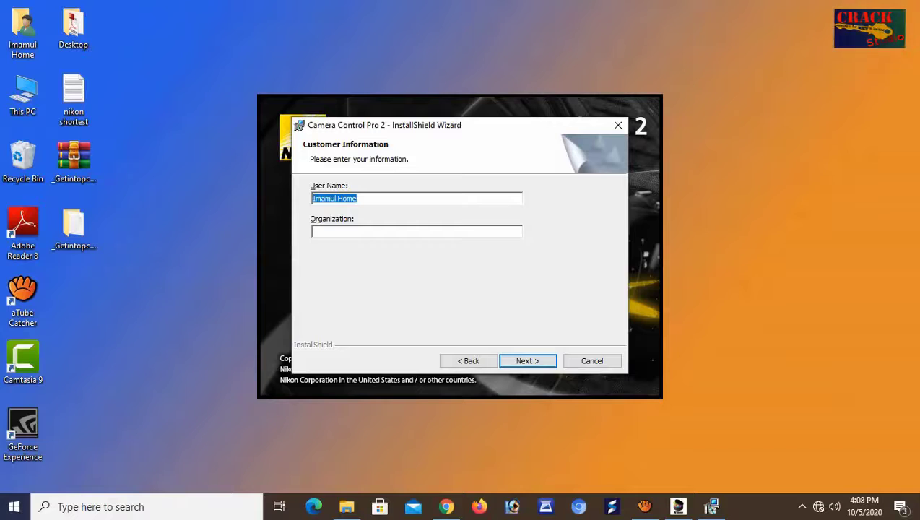
- Enter the user's name and the organization Home as customer information, and continue
type("Imamu")
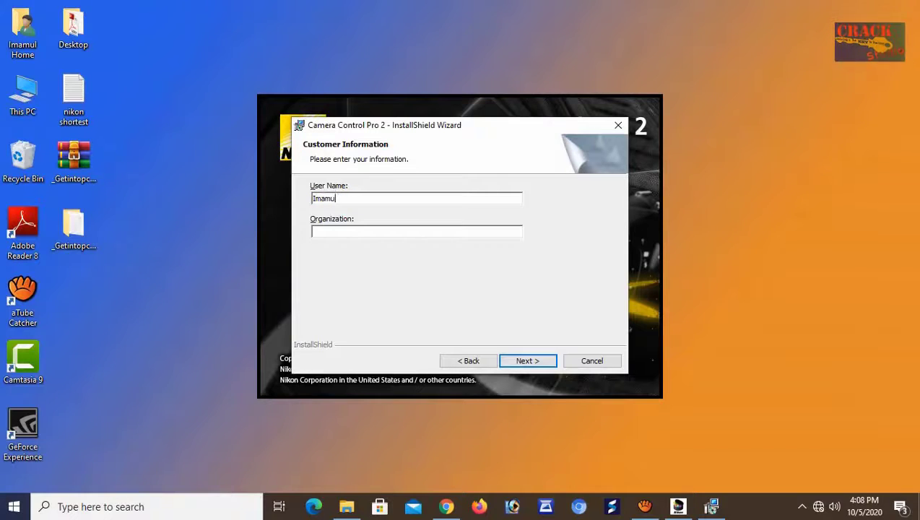
type("l ")
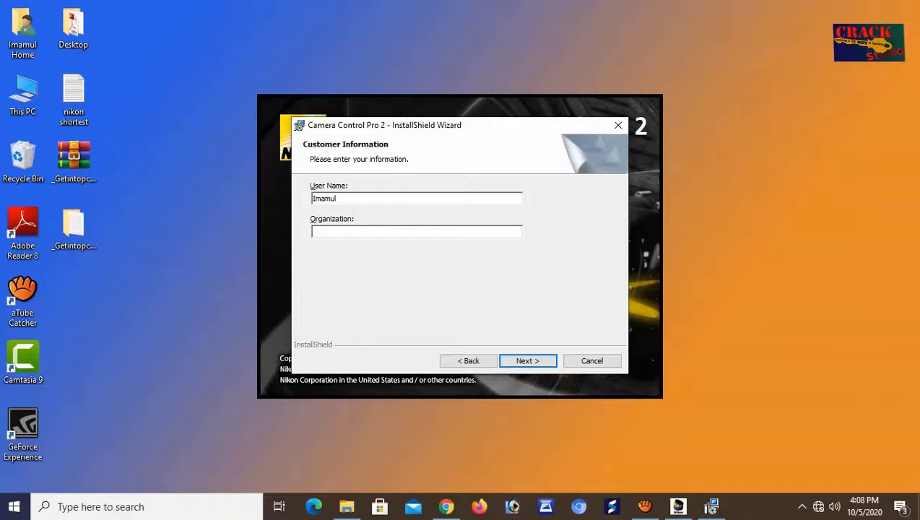
type("Home")
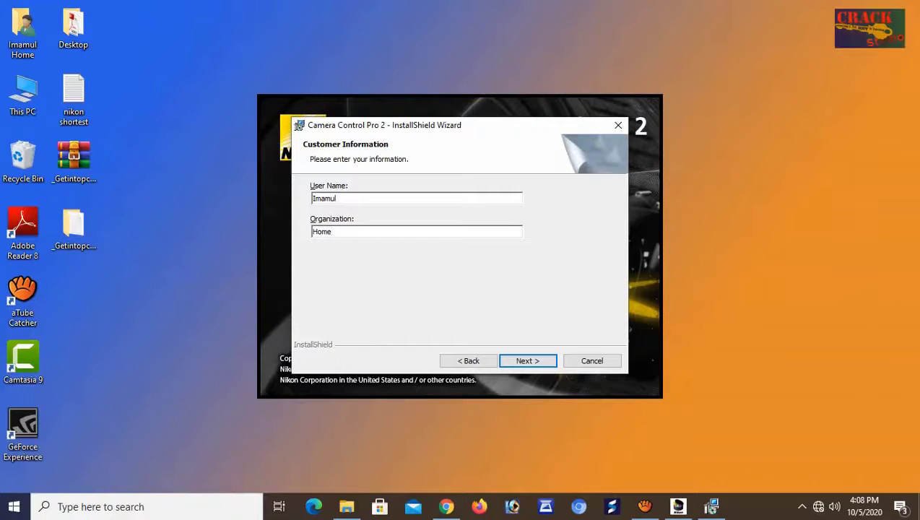
key("Return")
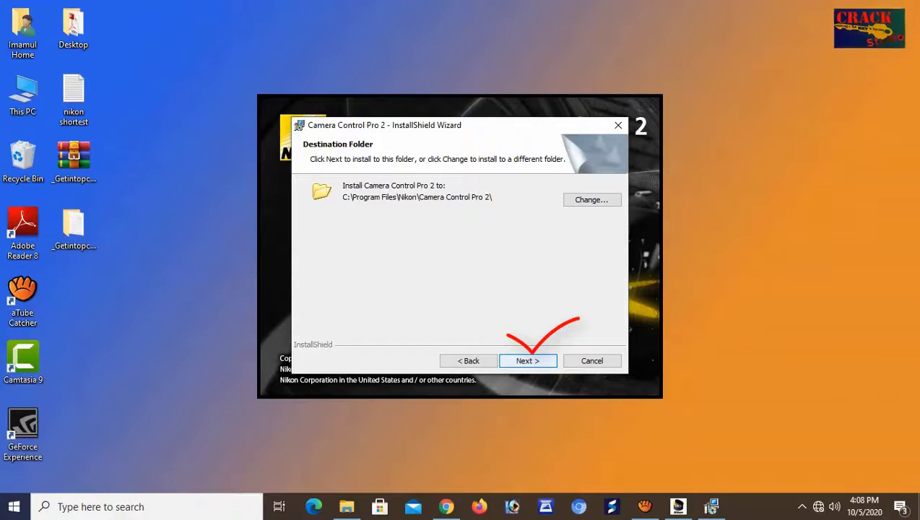
- Install to C:\Program Files\Nikon\Camera Control Pro 2\ and choose Do Not Send for the software usage information
key("Return")
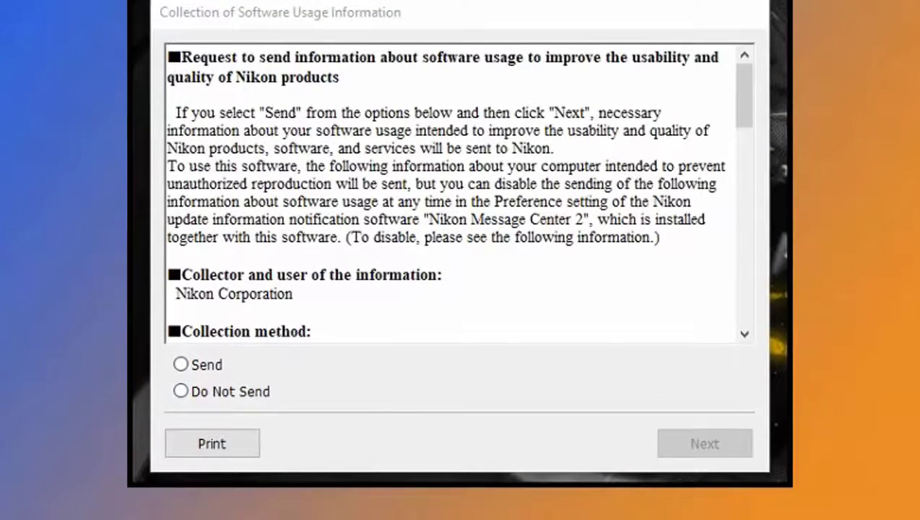
left_click(181, 390)
left_click(705, 444)
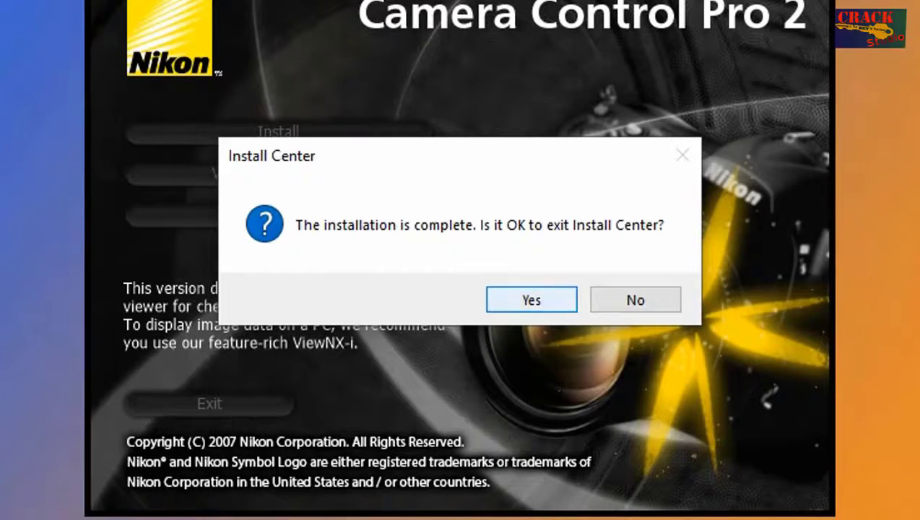
- Exit the Install Center and launch Camera Control Pro 2 from its desktop shortcut
left_click(533, 301)
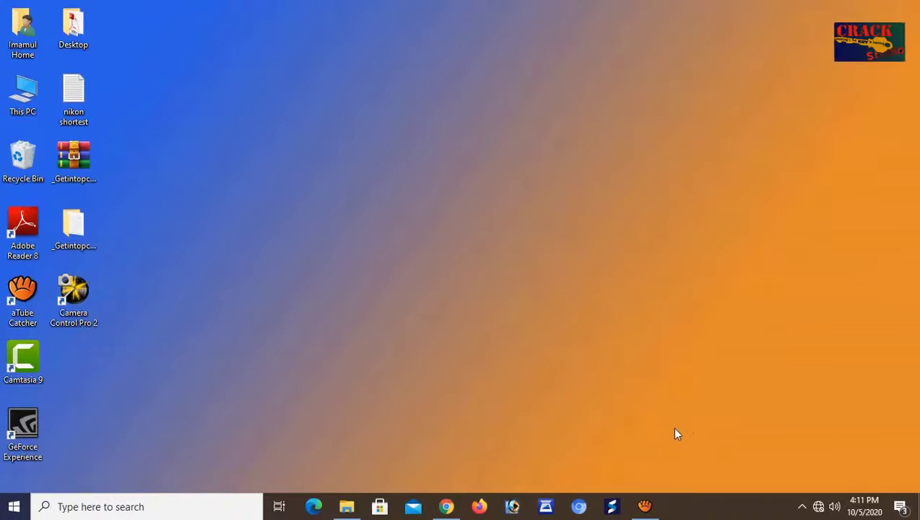
right_click(200, 202)
left_click(247, 243)
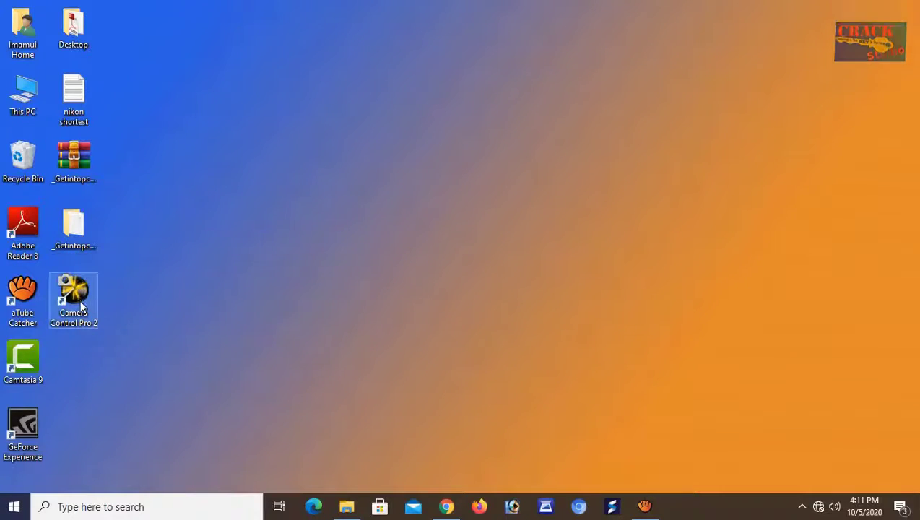
left_click(81, 307)
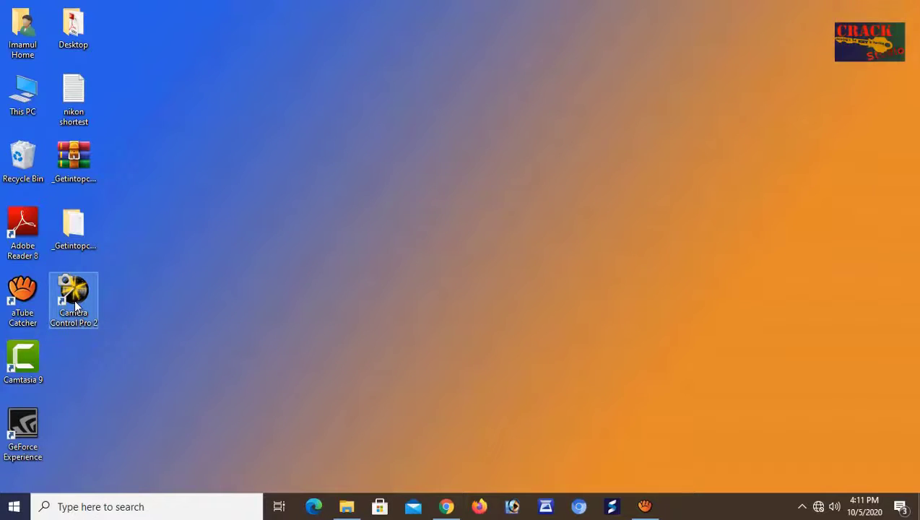
left_click(289, 187)
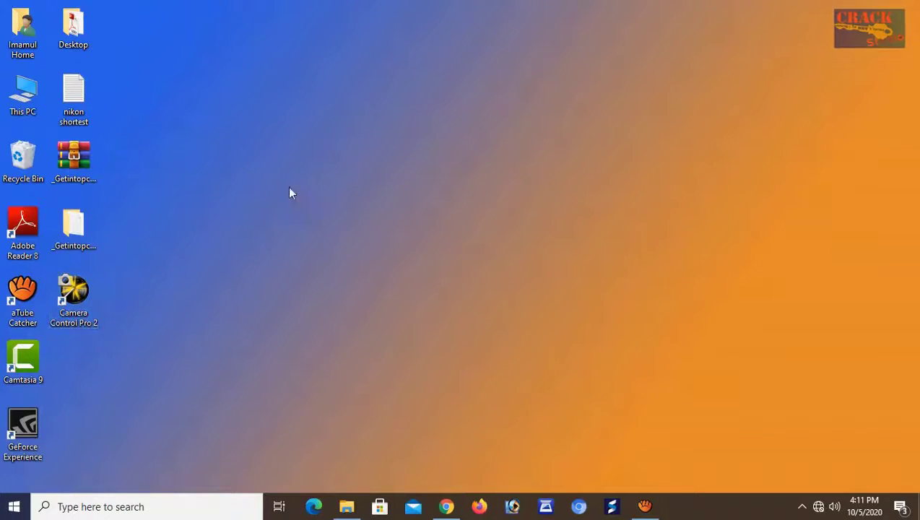
right_click(289, 192)
left_click(297, 196)
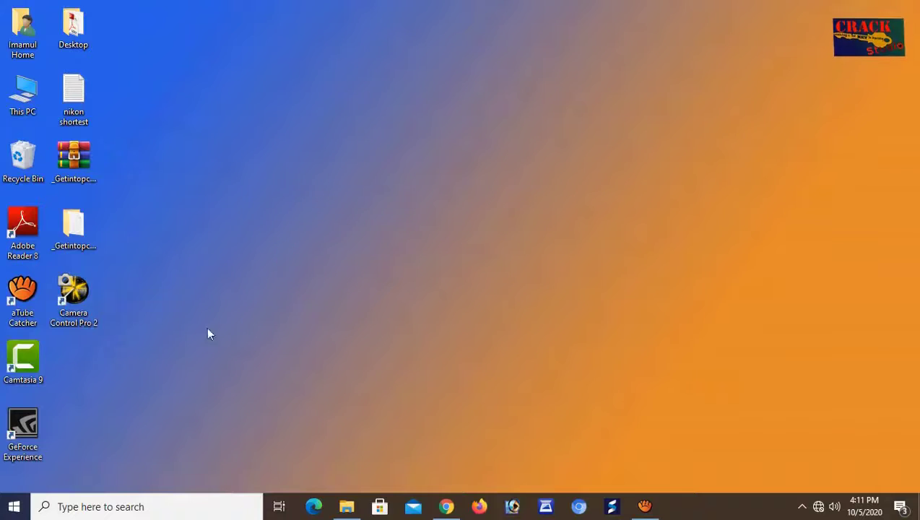
double_click(70, 295)
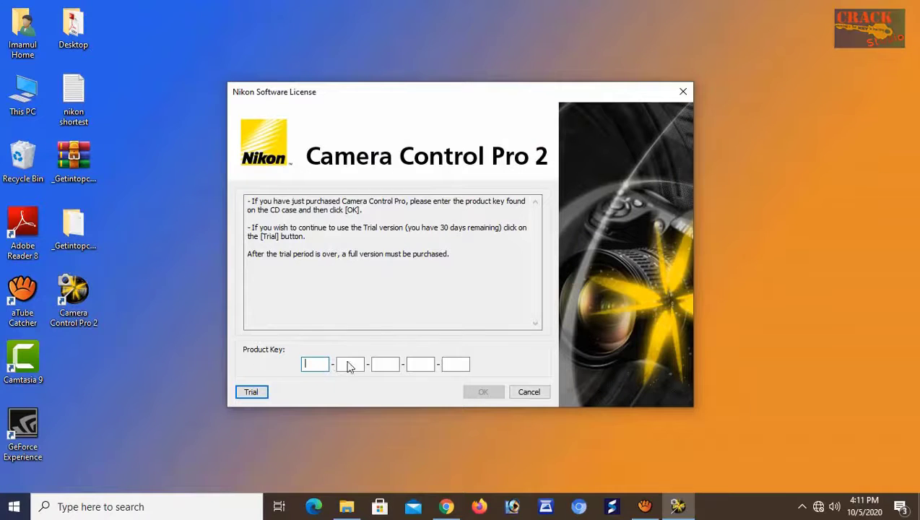
- Open the key text file in the Serials folder of the extracted Nikon_Camera_Control_Pro_2.32.0 folder
double_click(73, 229)
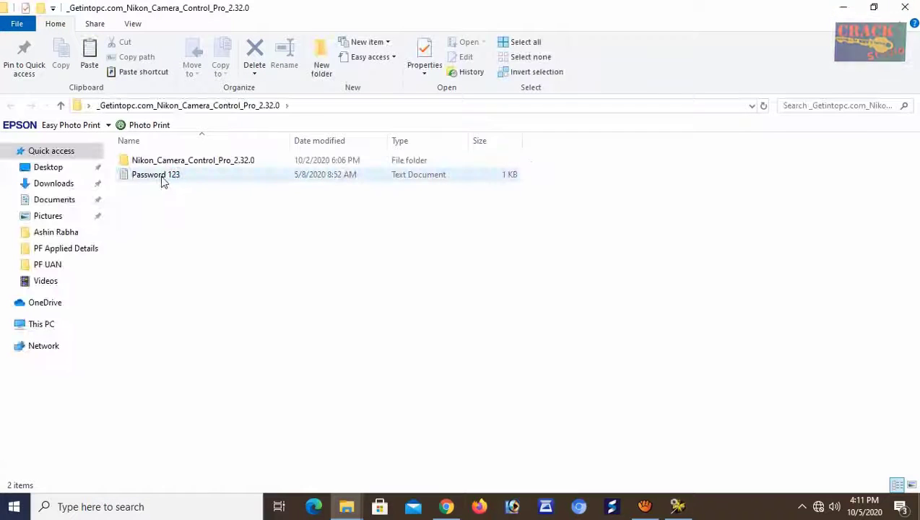
left_click(141, 176)
double_click(147, 161)
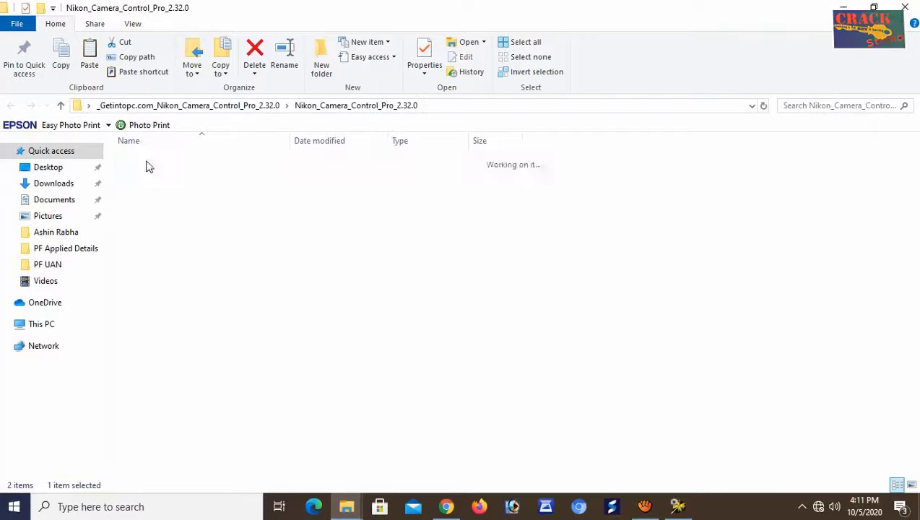
double_click(144, 163)
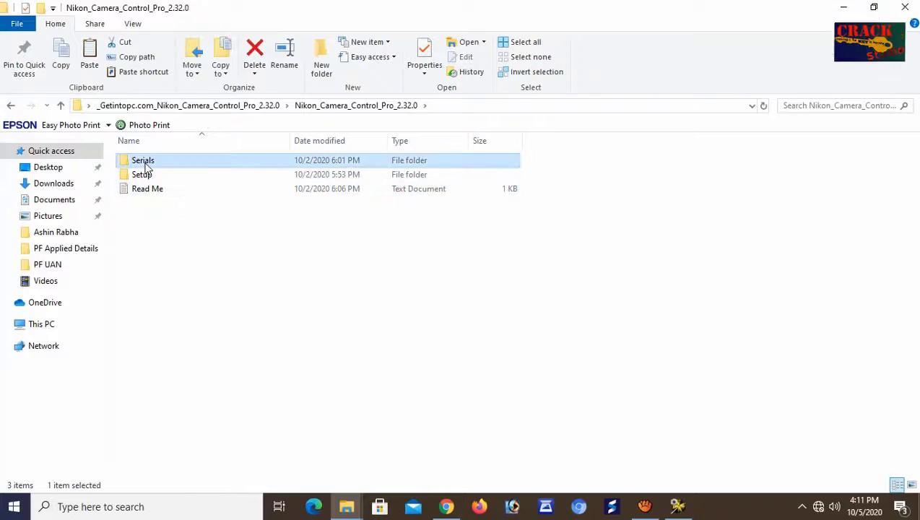
left_click(145, 165)
double_click(145, 163)
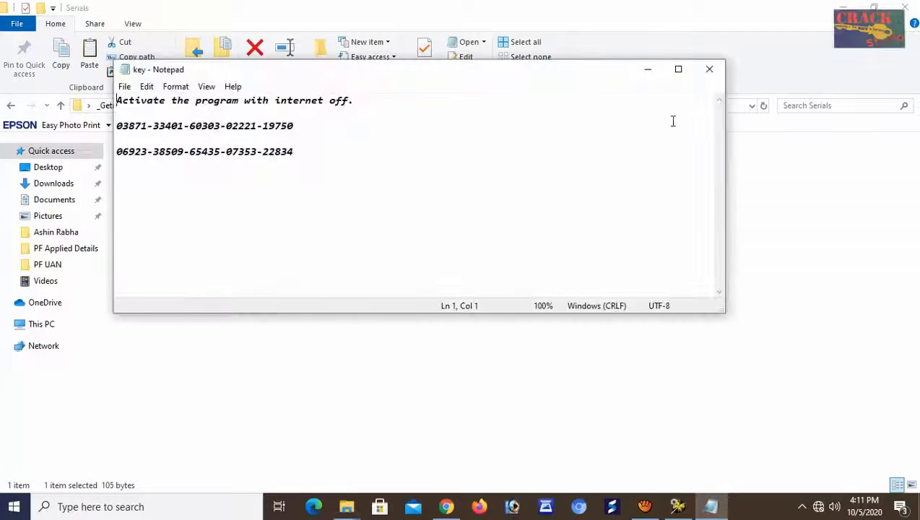
- Minimize the Serials folder window and arrange the key file above the Nikon Software License dialog so both are readable
left_click(836, 11)
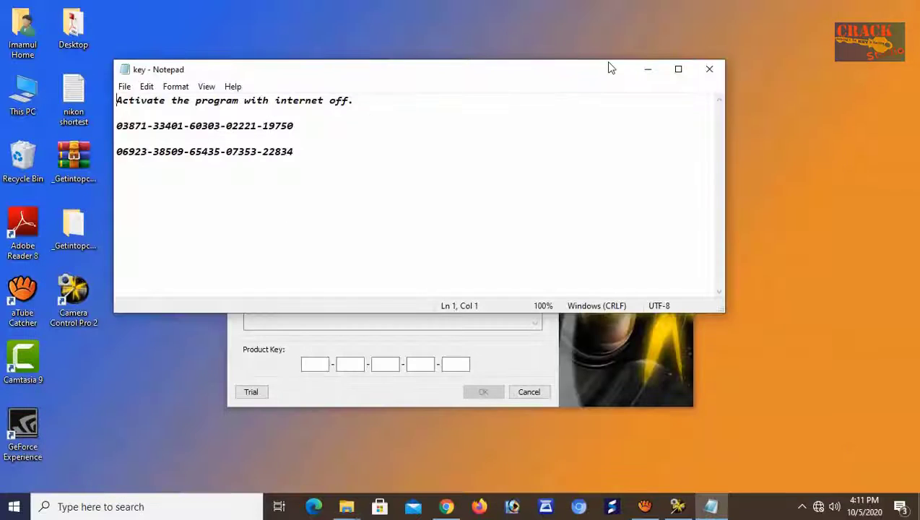
left_click_drag(441, 68, 520, 59)
left_click(534, 343)
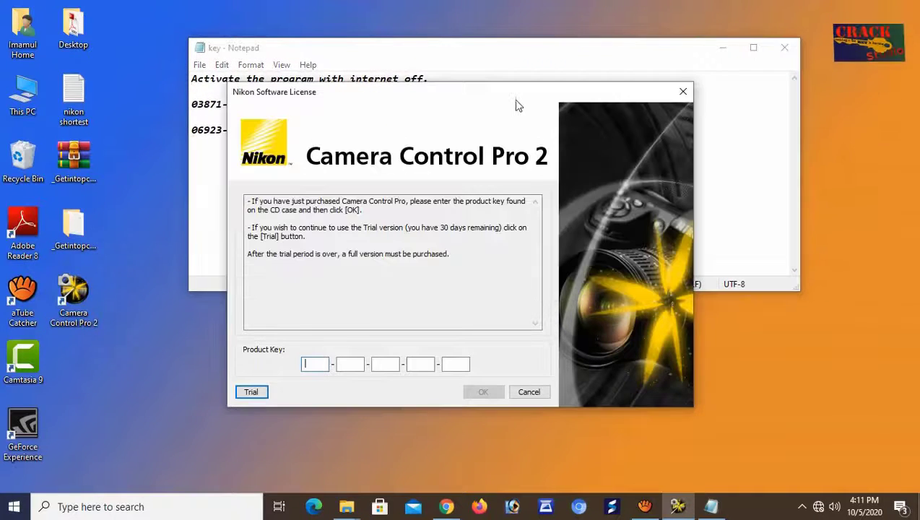
left_click_drag(516, 105, 483, 182)
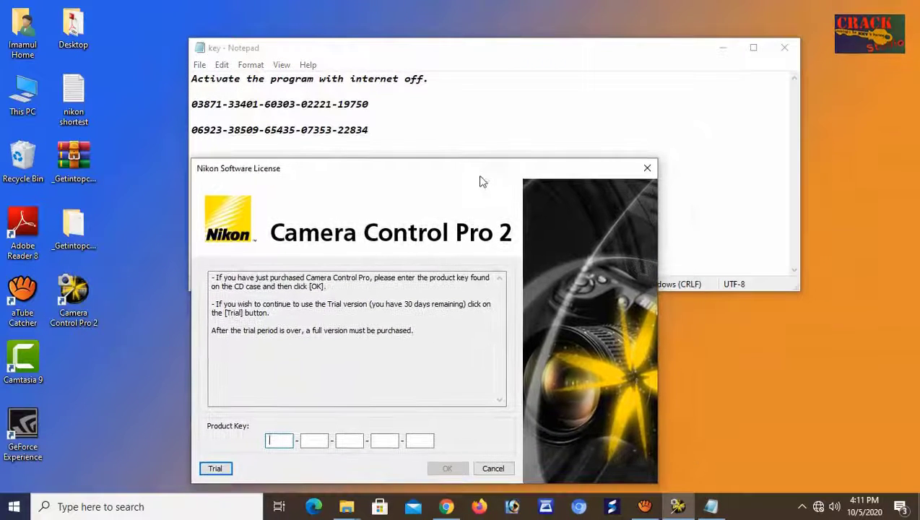
- Copy the first two groups of the first listed product key into the first two Product Key fields
double_click(215, 104)
right_click(239, 107)
left_click(246, 148)
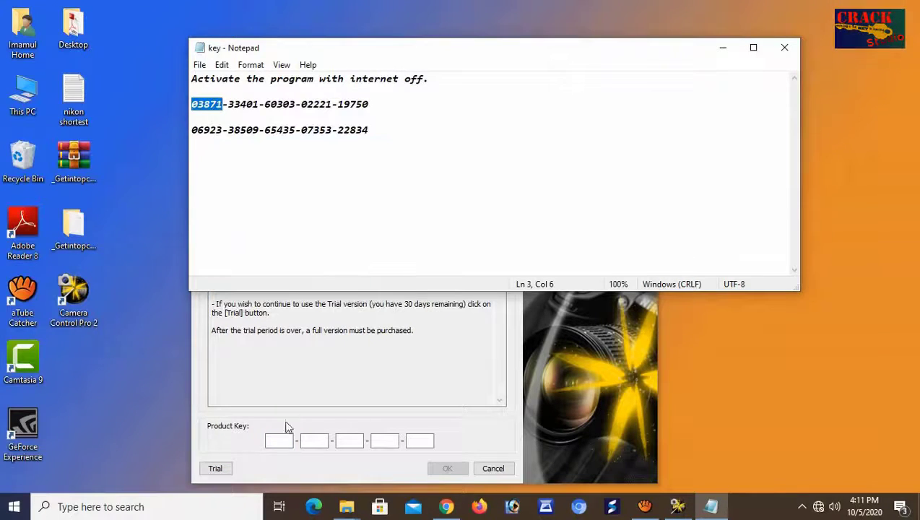
left_click(280, 441)
key("ctrl+v")
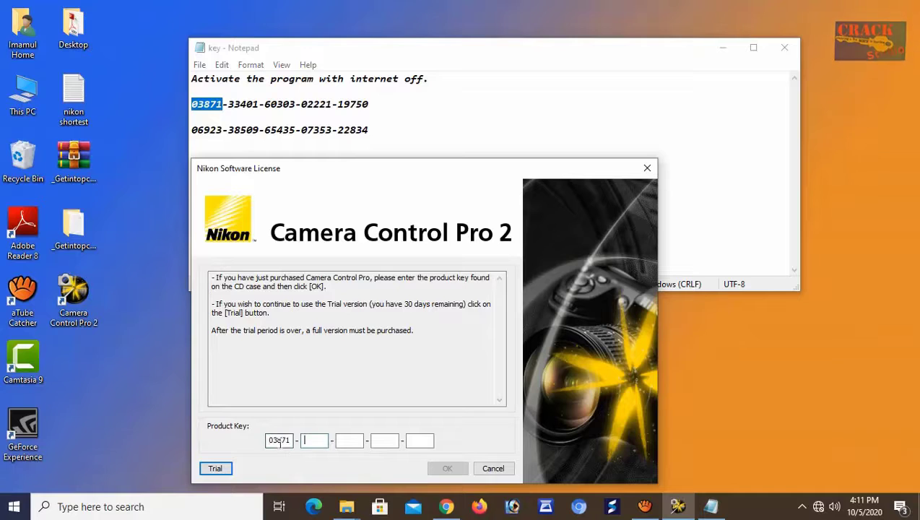
left_click(254, 143)
double_click(246, 104)
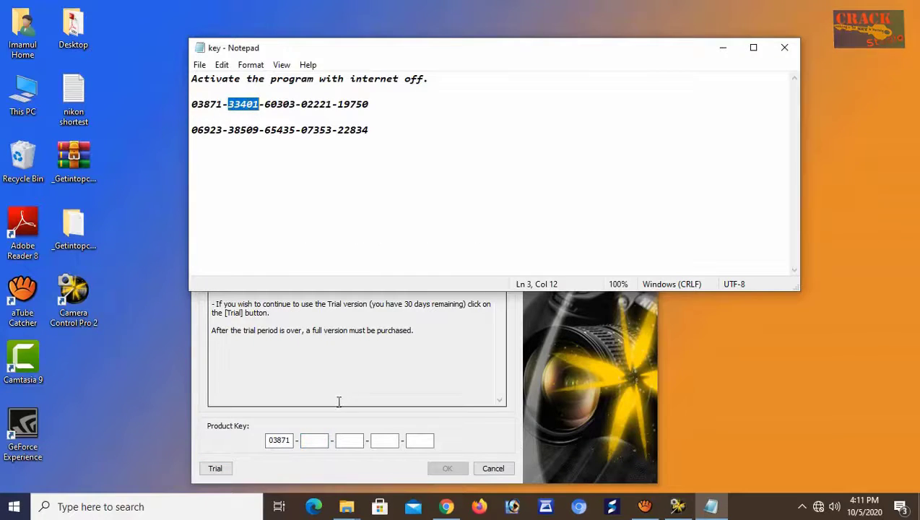
left_click(308, 442)
key("ctrl+v")
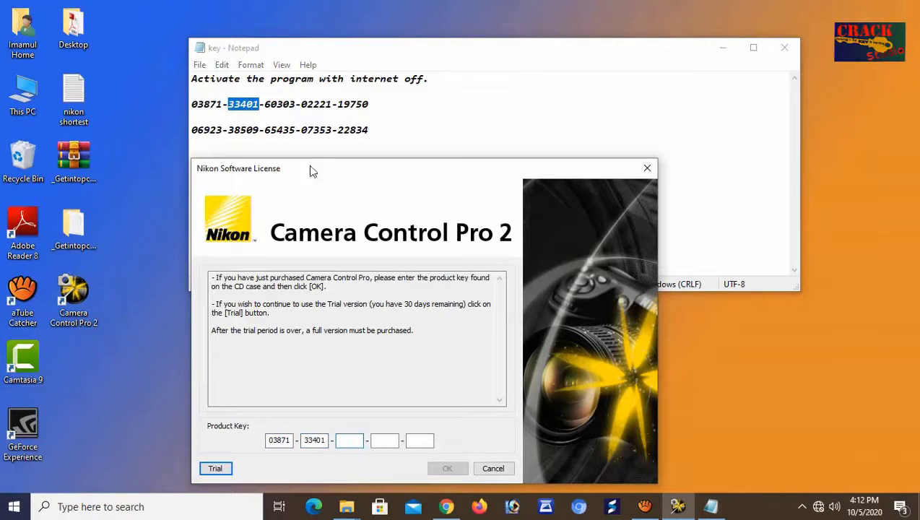
- Copy the third and fourth groups of the same product key into the matching Product Key fields
double_click(280, 104)
right_click(283, 107)
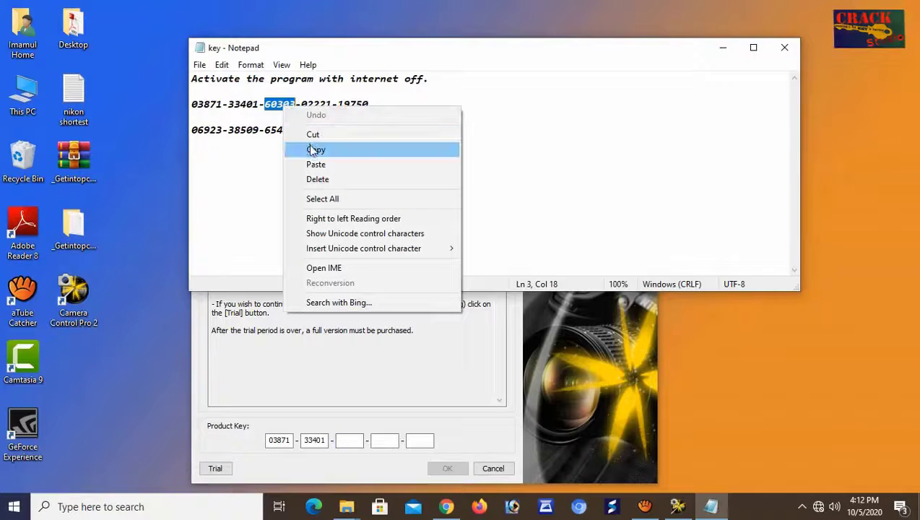
left_click(309, 148)
left_click(350, 438)
key("ctrl+v")
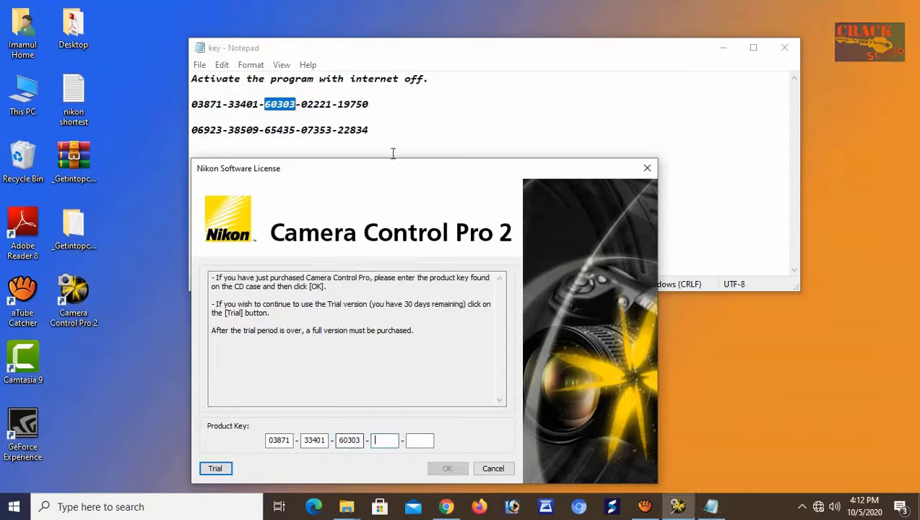
double_click(321, 104)
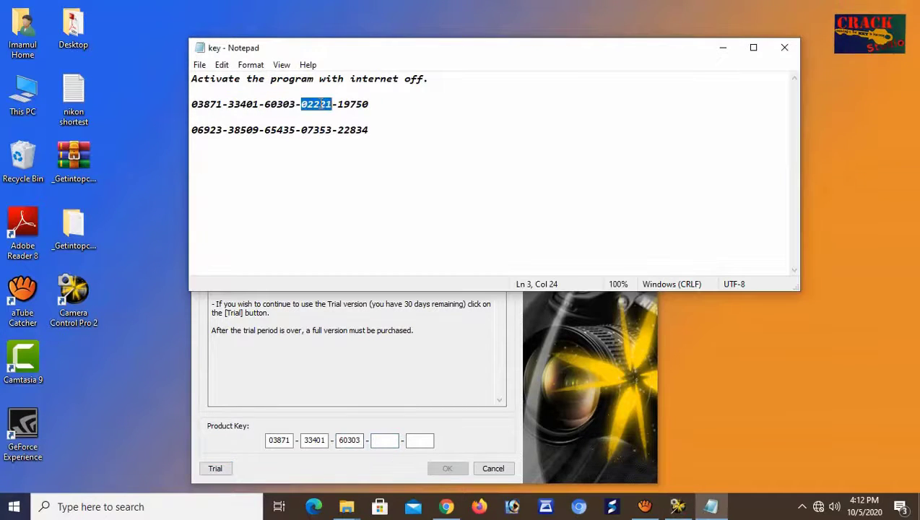
left_click(381, 441)
key("ctrl+v")
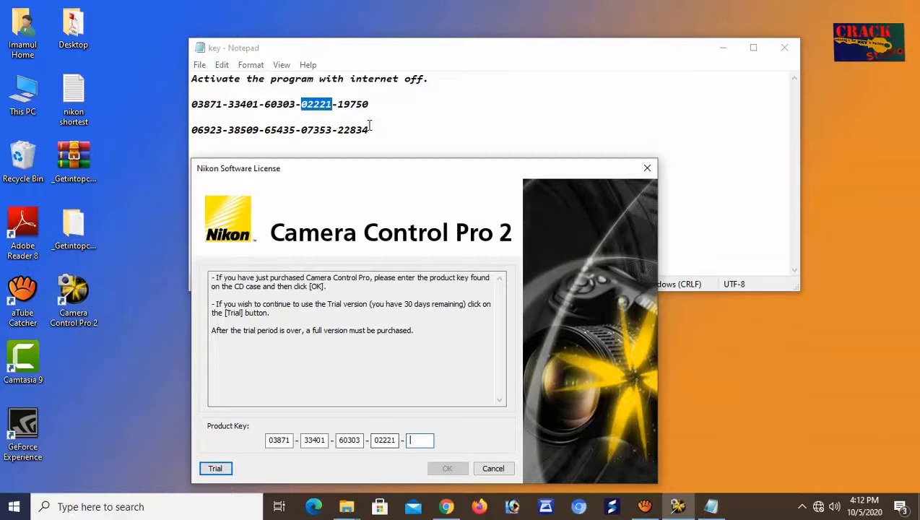
- Fill in the last group of the product key, submit the license dialog and close the key file
left_click(356, 99)
double_click(355, 101)
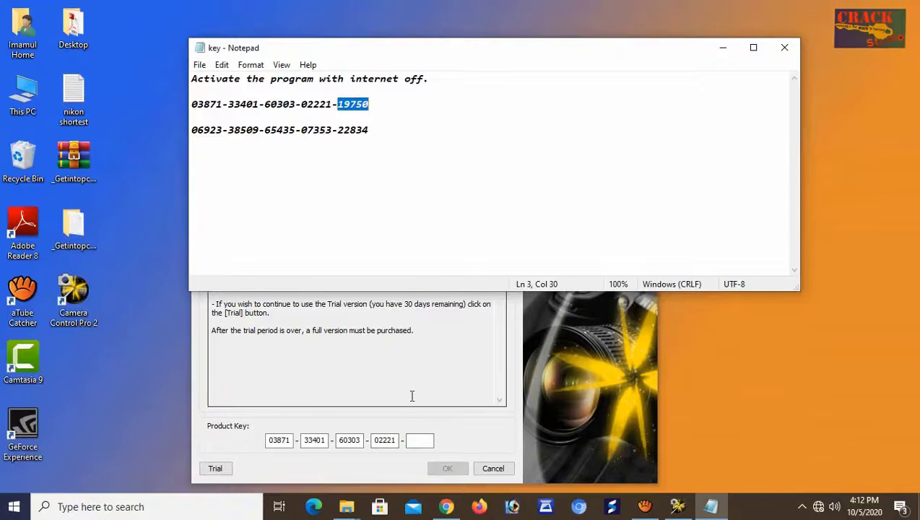
left_click(417, 442)
key("ctrl+v")
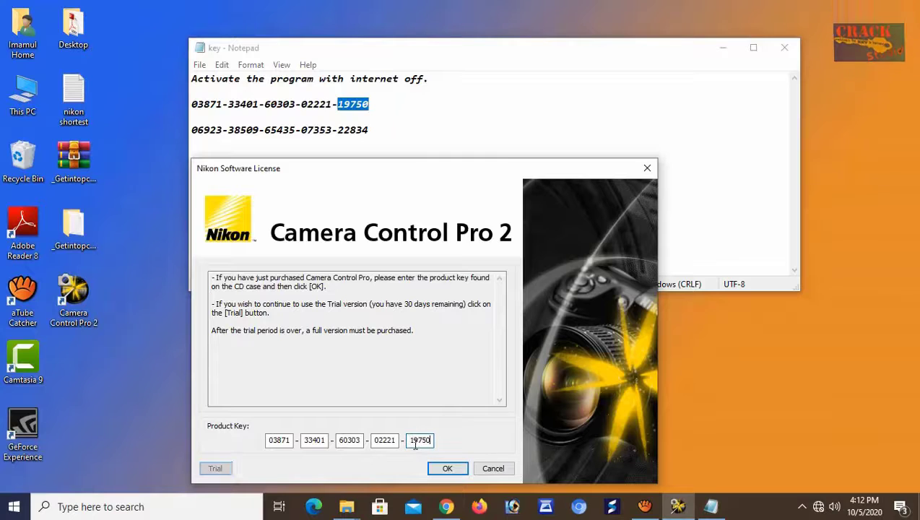
left_click_drag(438, 170, 437, 22)
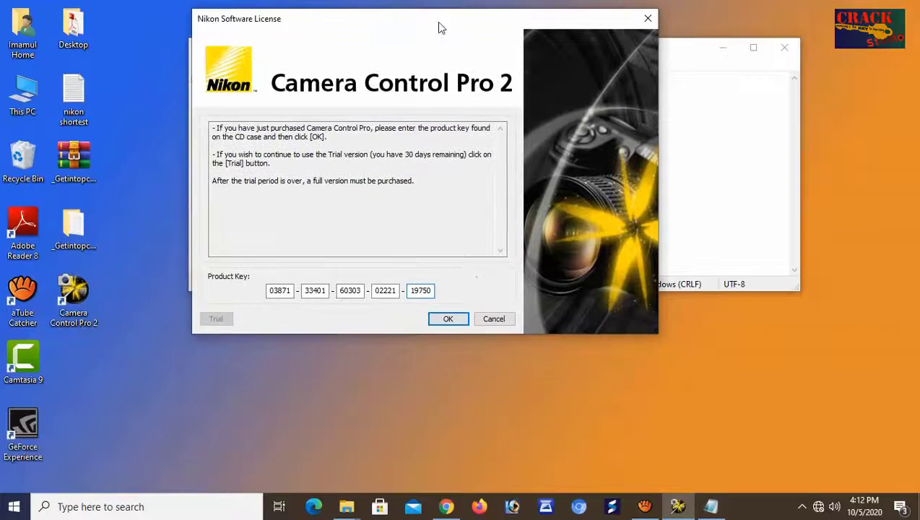
left_click(448, 319)
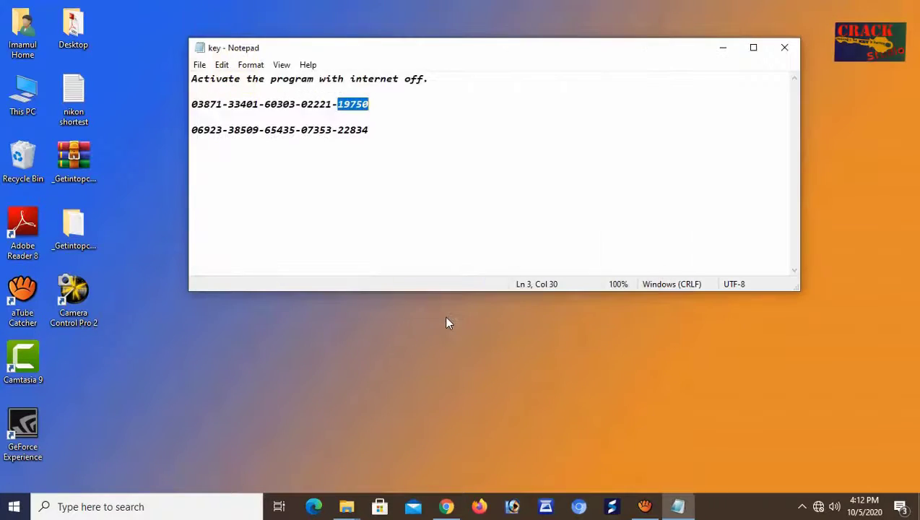
left_click(783, 48)
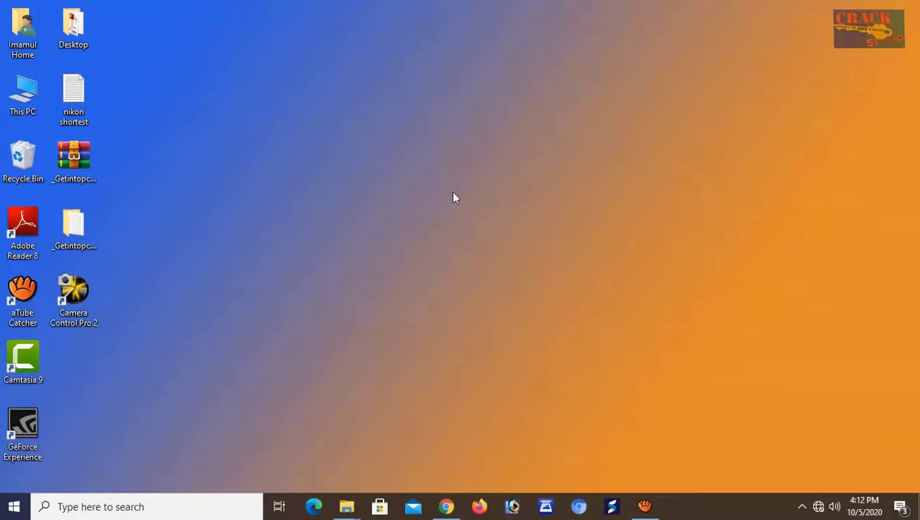